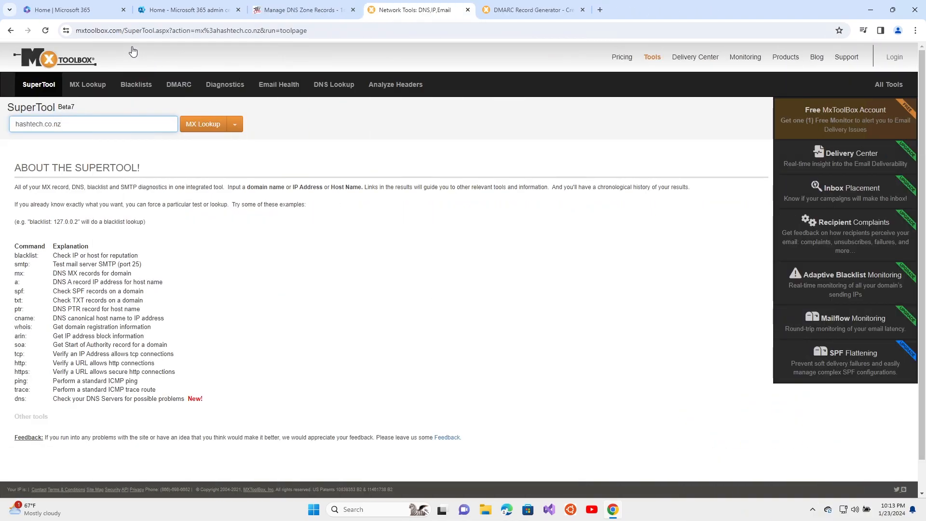
Run an MxToolbox MX lookup for hashtech.co.nz
{"action": "left_click", "coordinate": [122, 31]}
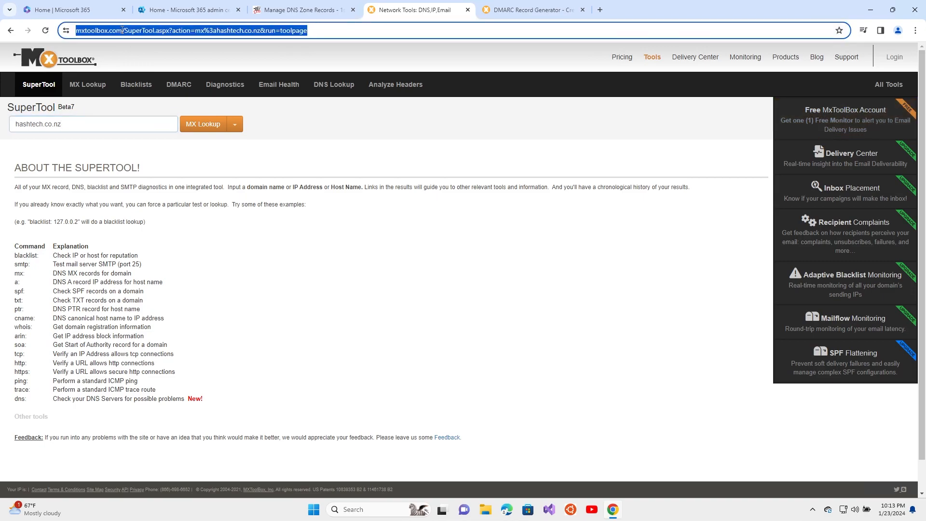
{"action": "left_click", "coordinate": [122, 31]}
{"action": "left_click_drag", "start_coordinate": [146, 31], "coordinate": [75, 31]}
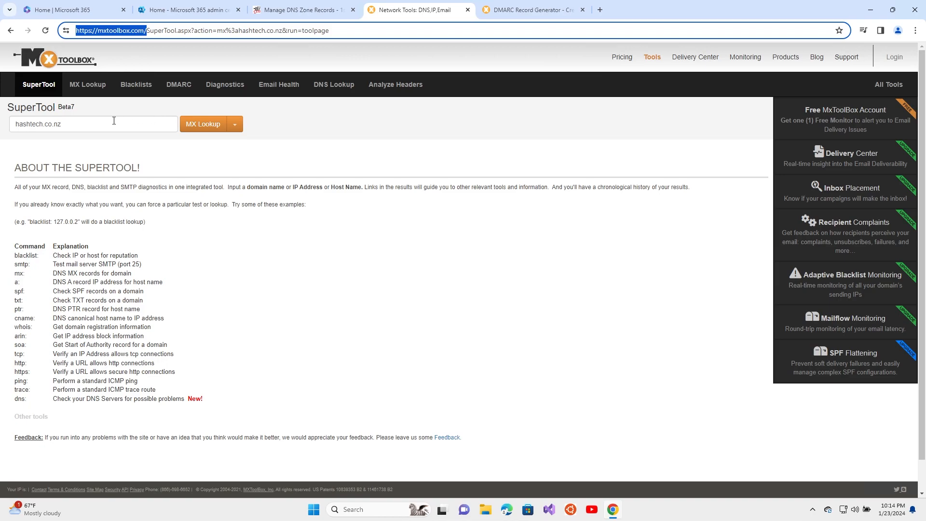
{"action": "double_click", "coordinate": [126, 123]}
{"action": "key", "text": "Return"}
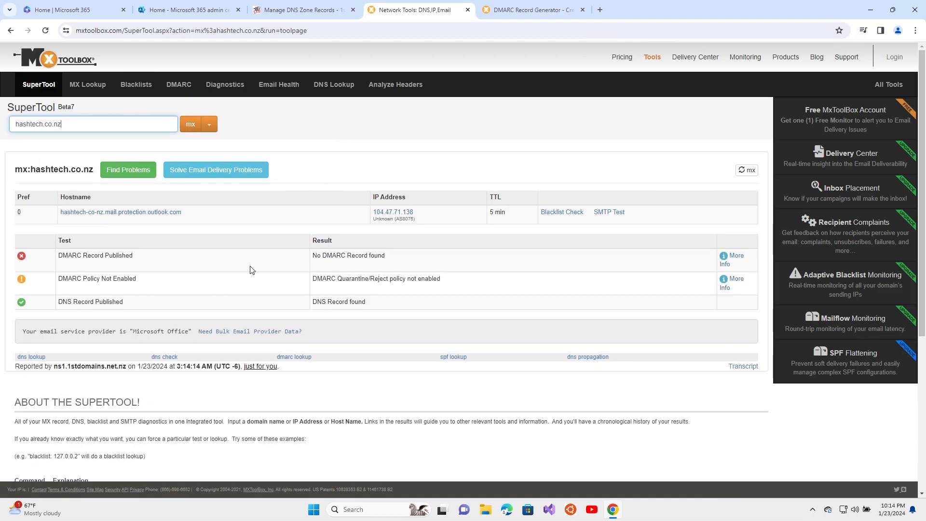
Review the DMARC Record Published test, which reports no DMARC record found
{"action": "left_click", "coordinate": [73, 253]}
{"action": "triple_click", "coordinate": [72, 253]}
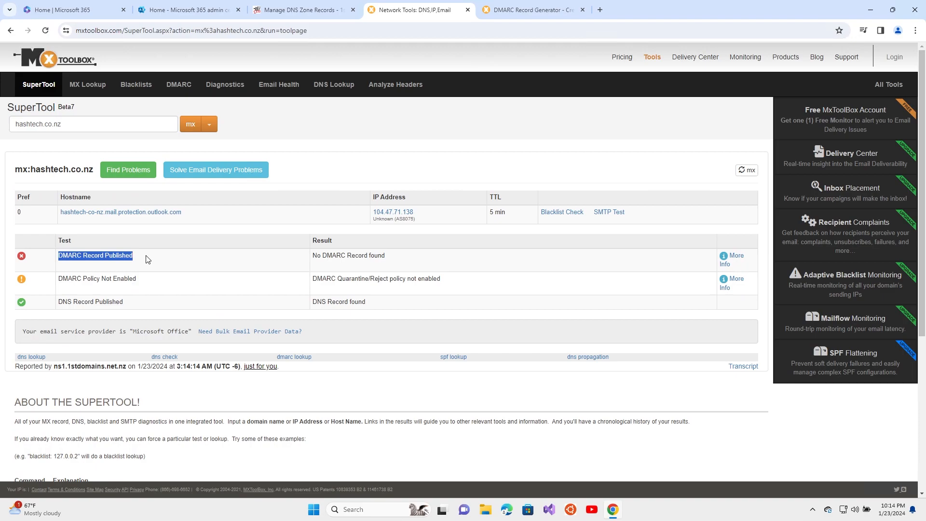
{"action": "left_click_drag", "start_coordinate": [317, 258], "coordinate": [399, 259]}
{"action": "left_click", "coordinate": [399, 259]}
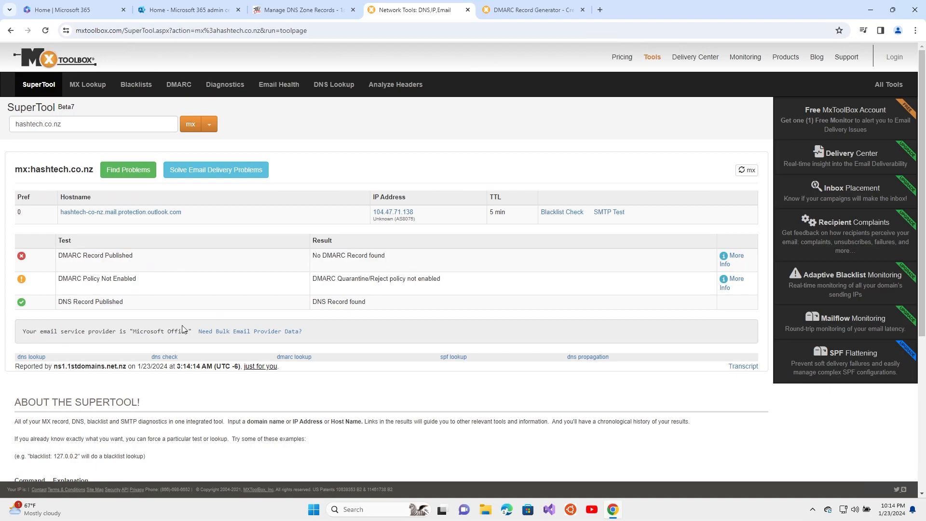
{"action": "scroll", "coordinate": [138, 274], "scroll_direction": "down", "scroll_amount": 2}
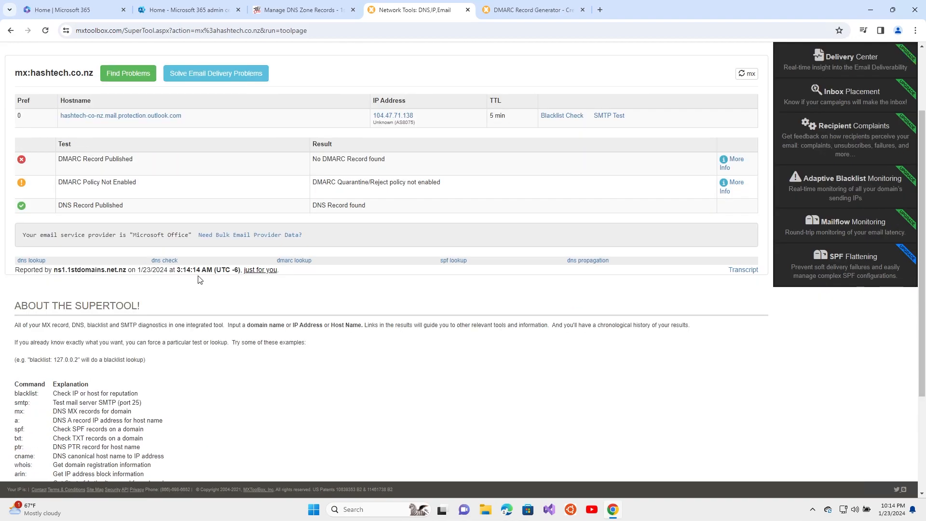
{"action": "scroll", "coordinate": [299, 298], "scroll_direction": "up", "scroll_amount": 2}
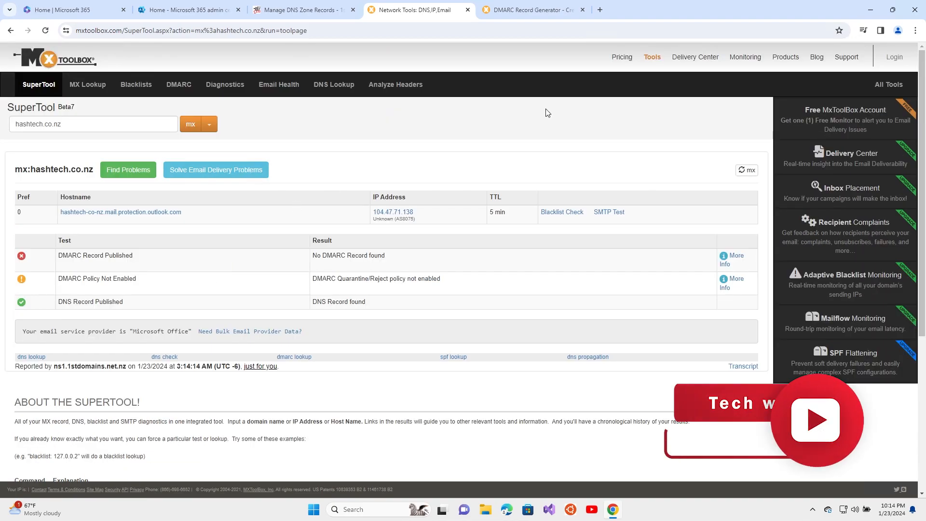
Go from the Microsoft 365 admin center through Defender's Threat policies to the DKIM email authentication settings
{"action": "left_click", "coordinate": [177, 12]}
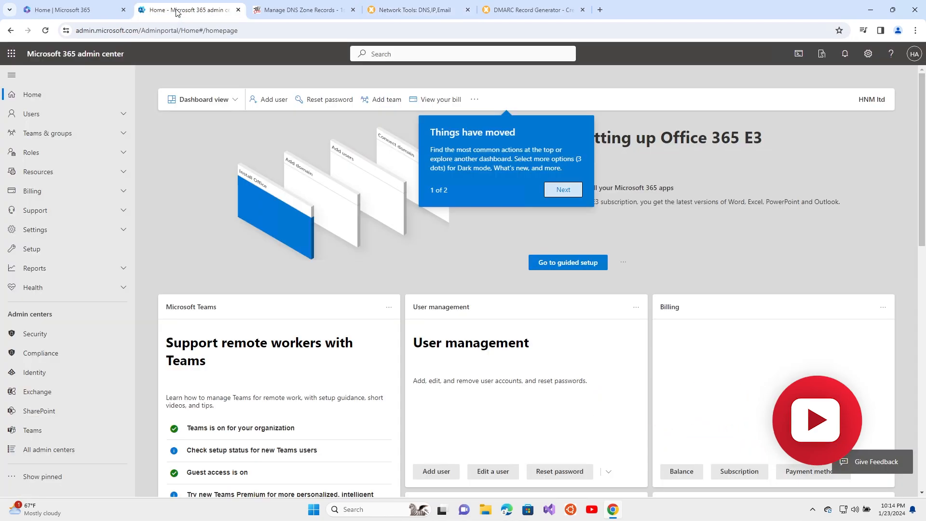
{"action": "left_click", "coordinate": [30, 333]}
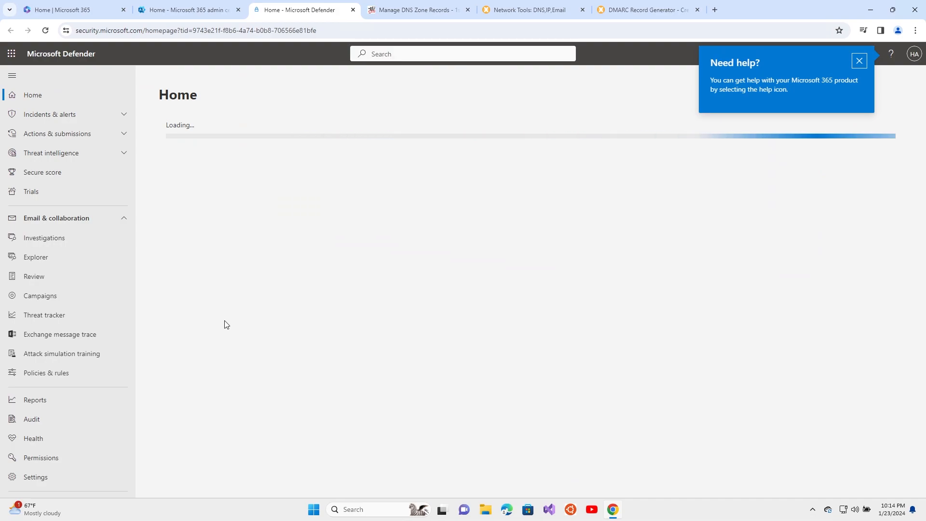
{"action": "scroll", "coordinate": [56, 265], "scroll_direction": "down", "scroll_amount": 2}
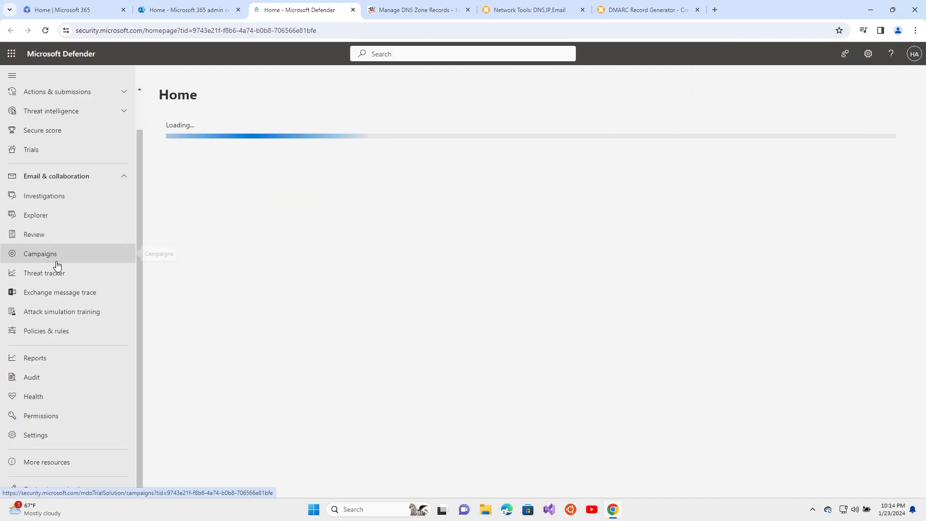
{"action": "left_click", "coordinate": [49, 337]}
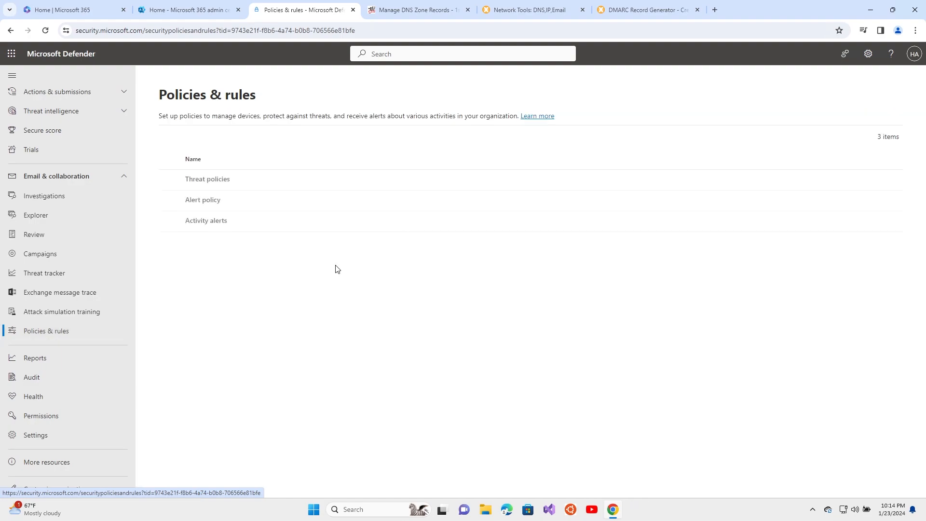
{"action": "left_click", "coordinate": [225, 181]}
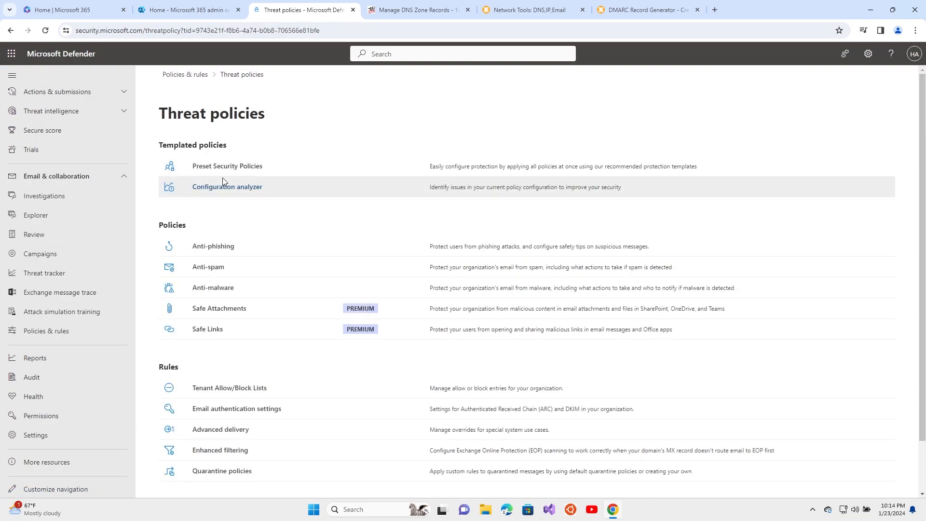
{"action": "left_click", "coordinate": [237, 410]}
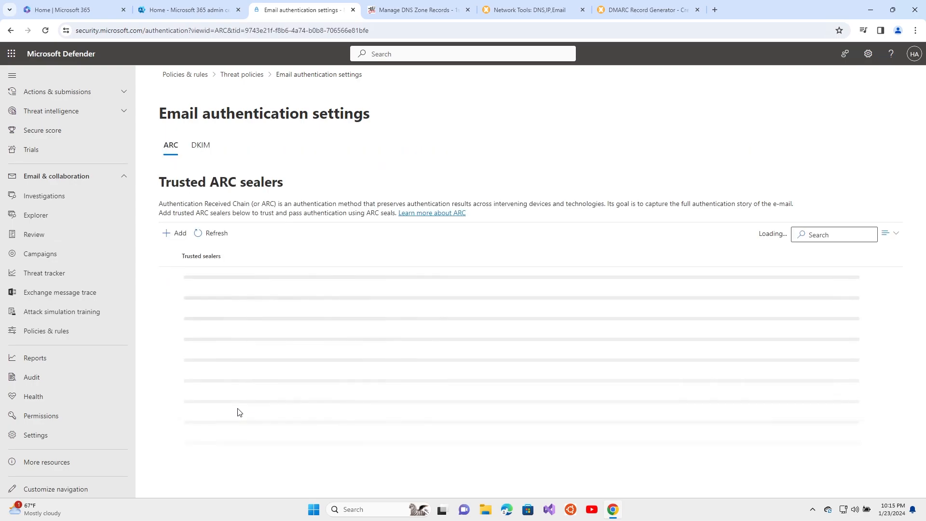
{"action": "left_click", "coordinate": [202, 152]}
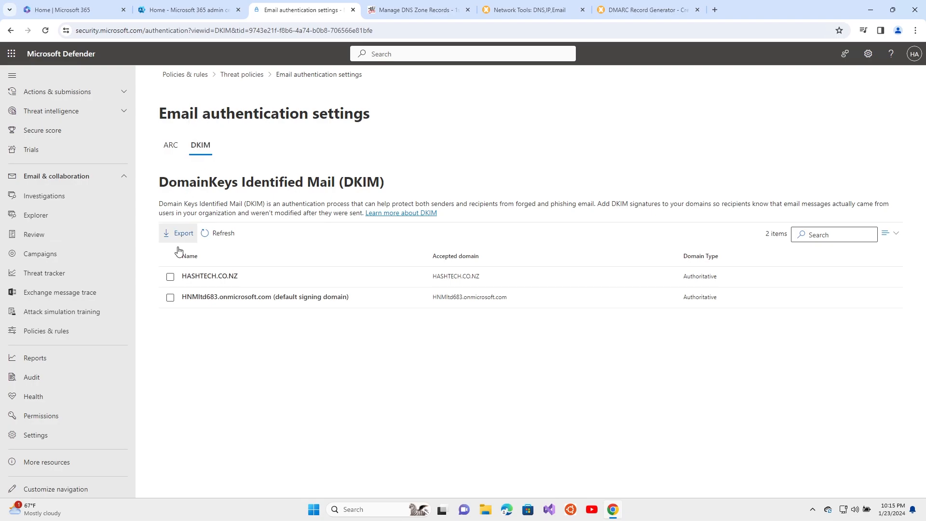
Create DKIM keys for HASHTECH.CO.NZ and select the selector1 host name from Publish CNAMEs
{"action": "left_click", "coordinate": [171, 277]}
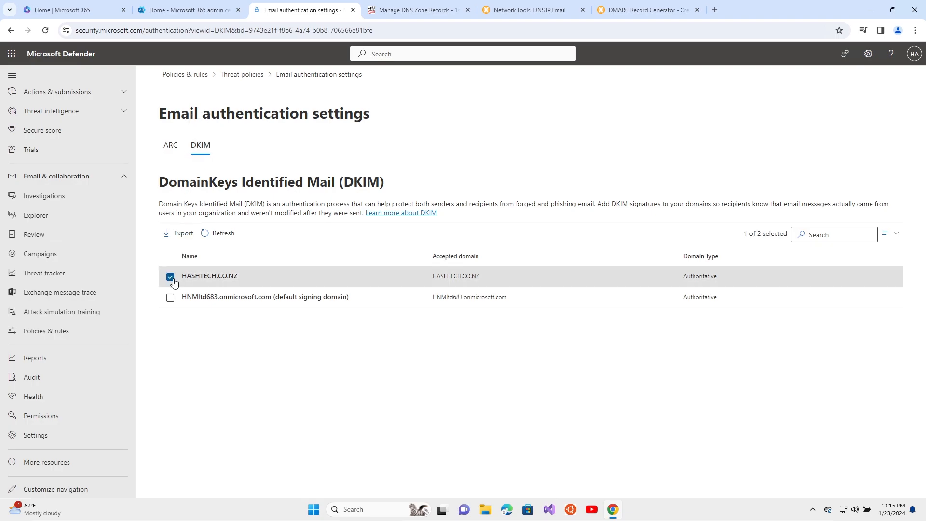
{"action": "left_click", "coordinate": [215, 277]}
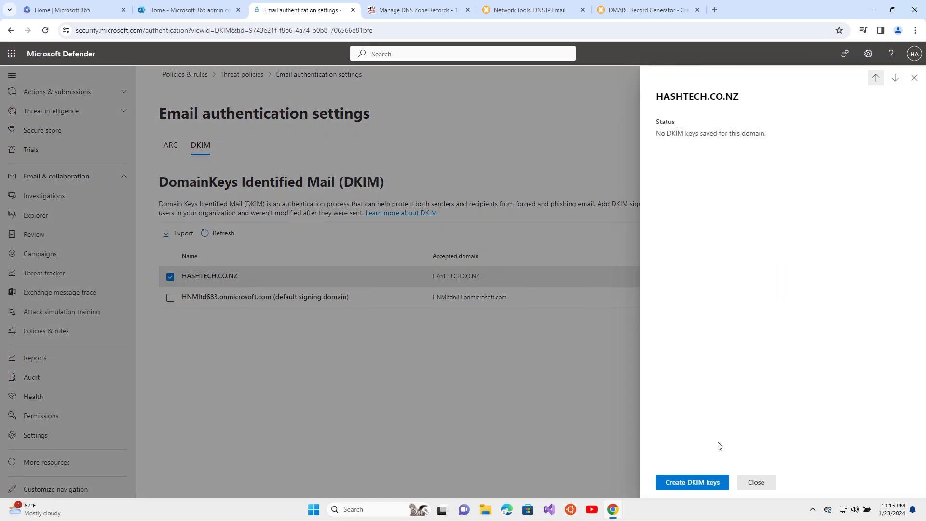
{"action": "left_click", "coordinate": [686, 485]}
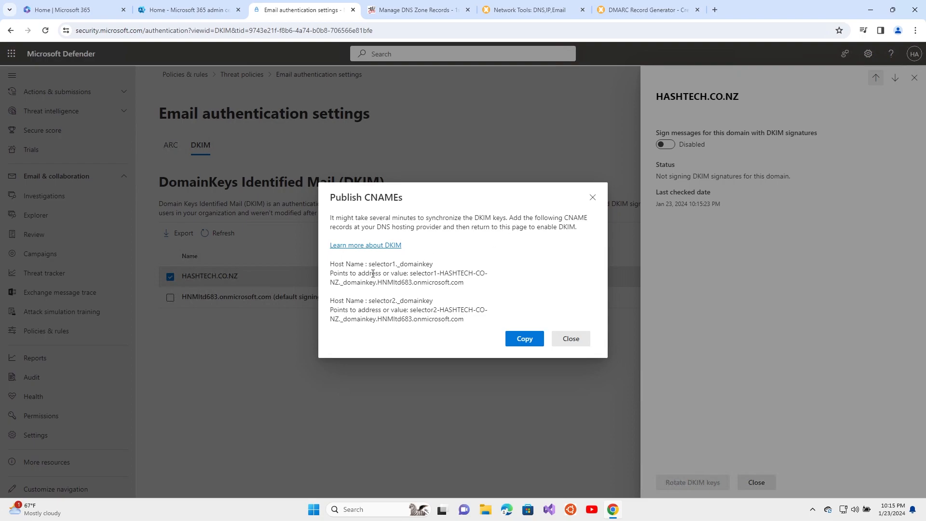
{"action": "left_click_drag", "start_coordinate": [370, 264], "coordinate": [434, 264]}
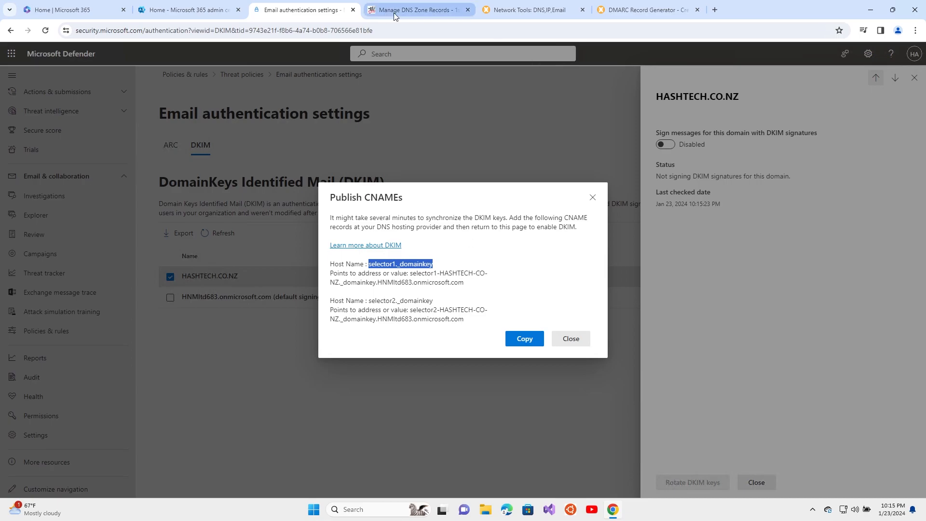
Add a selector1._domainkey CNAME record in 1st Domains pointing to Defender's selector1 DKIM target
{"action": "left_click", "coordinate": [412, 11]}
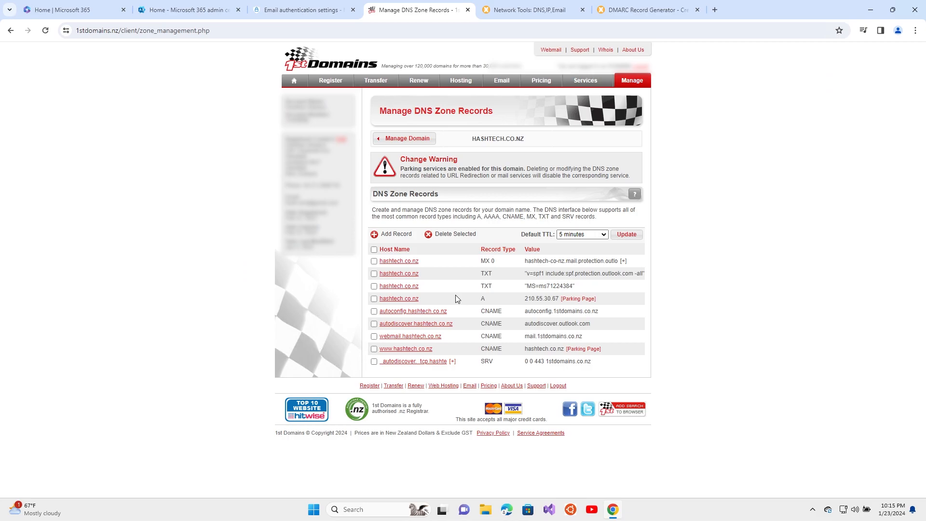
{"action": "left_click", "coordinate": [396, 233]}
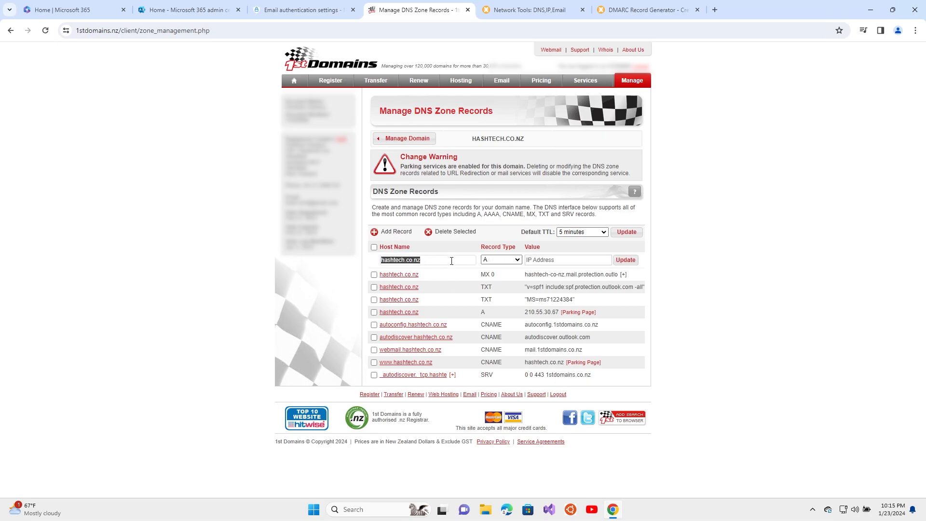
{"action": "left_click", "coordinate": [384, 260]}
{"action": "type", "text": "selector1._domainkey."}
{"action": "left_click", "coordinate": [502, 260]}
{"action": "left_click", "coordinate": [496, 280]}
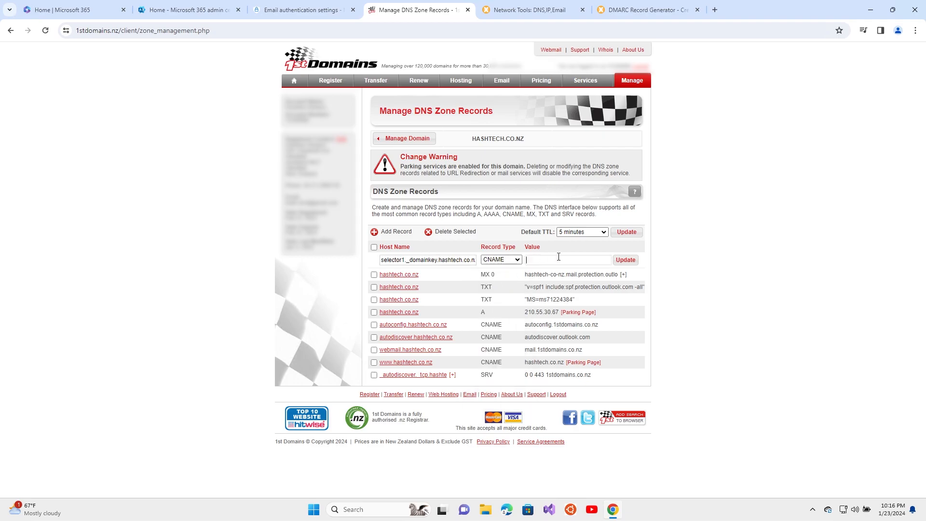
{"action": "left_click", "coordinate": [290, 6]}
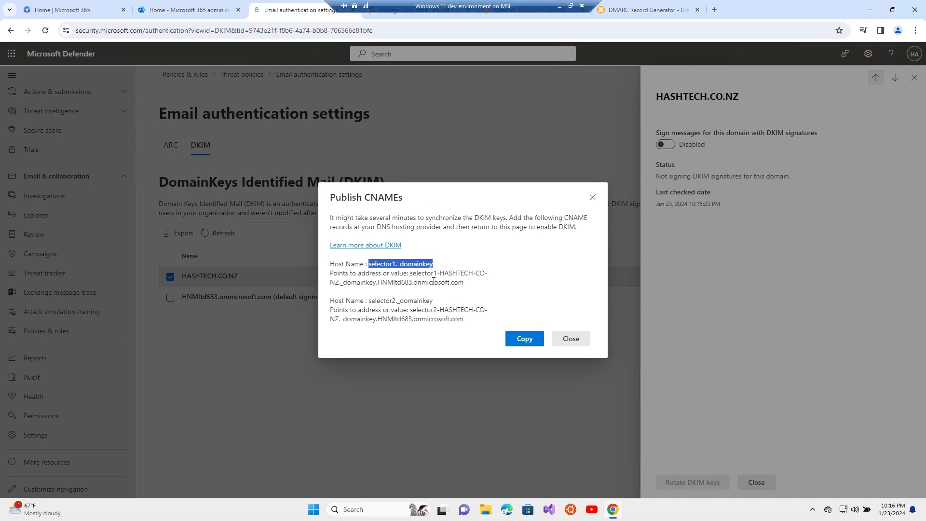
{"action": "left_click_drag", "start_coordinate": [410, 273], "coordinate": [466, 283]}
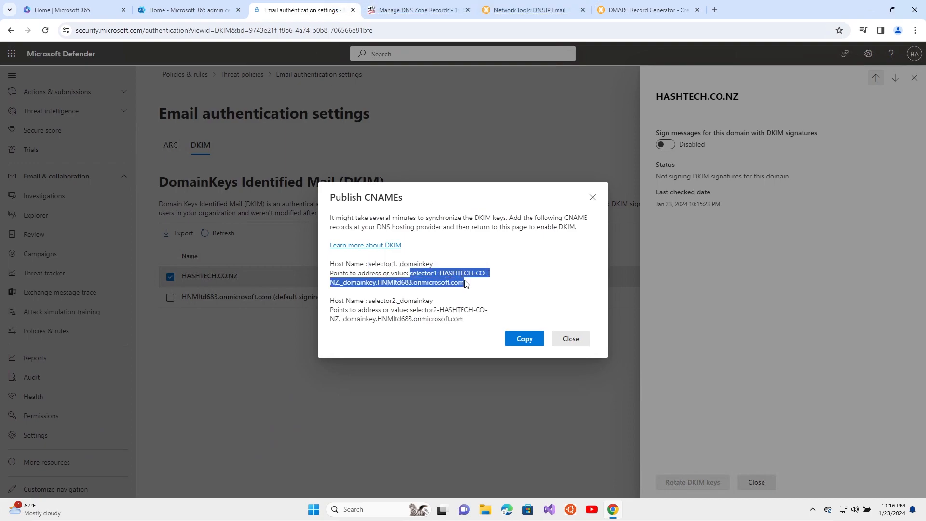
{"action": "left_click", "coordinate": [415, 10]}
{"action": "left_click", "coordinate": [536, 260]}
{"action": "key", "text": "ctrl+v"}
{"action": "left_click", "coordinate": [626, 259]}
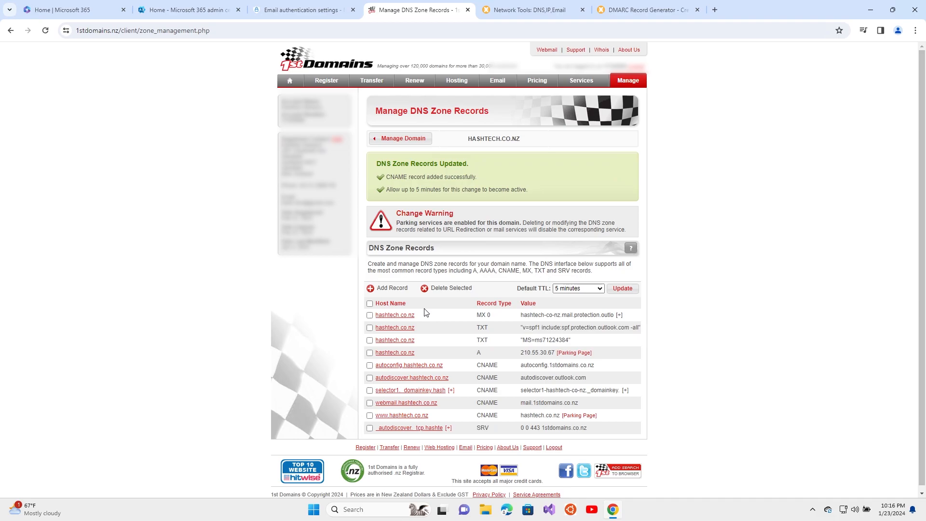
Start a new 1st Domains record with host selector2._domainkey and type CNAME
{"action": "left_click", "coordinate": [394, 288]}
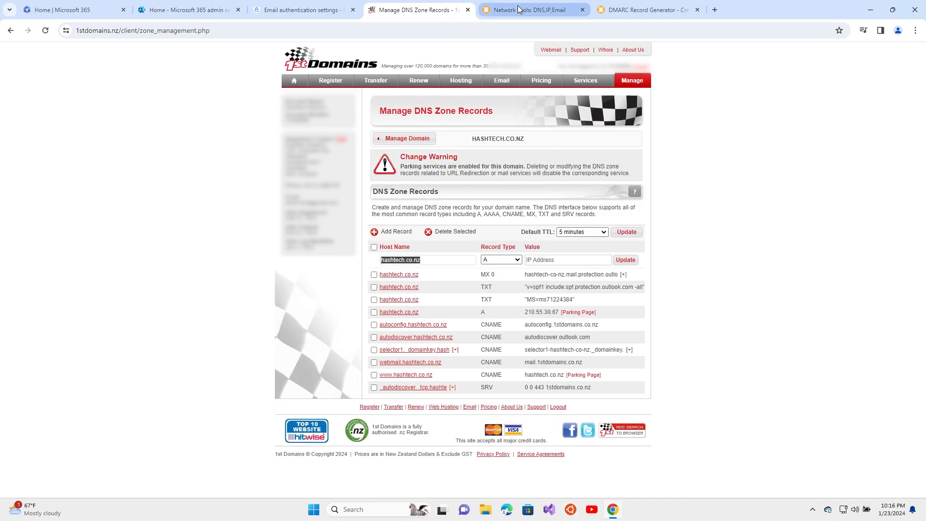
{"action": "left_click", "coordinate": [311, 10]}
{"action": "left_click_drag", "start_coordinate": [369, 301], "coordinate": [434, 304]}
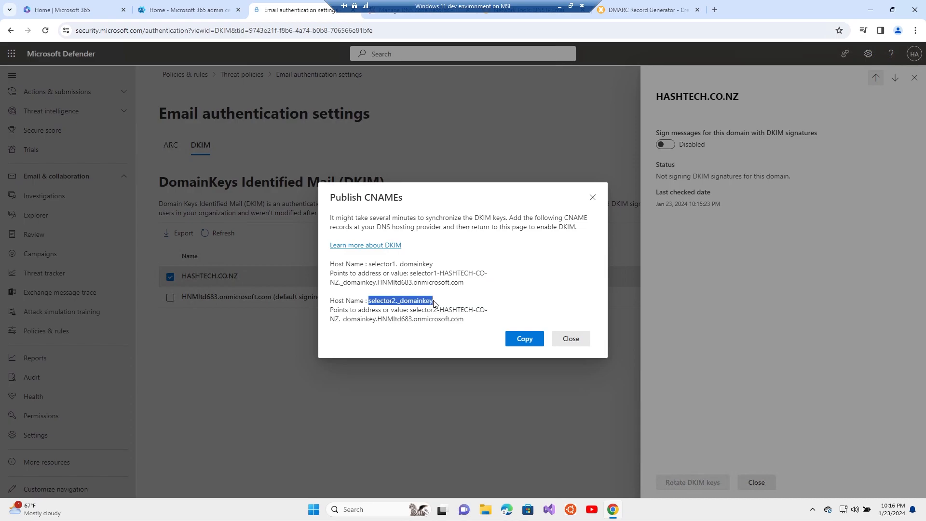
{"action": "left_click", "coordinate": [413, 14]}
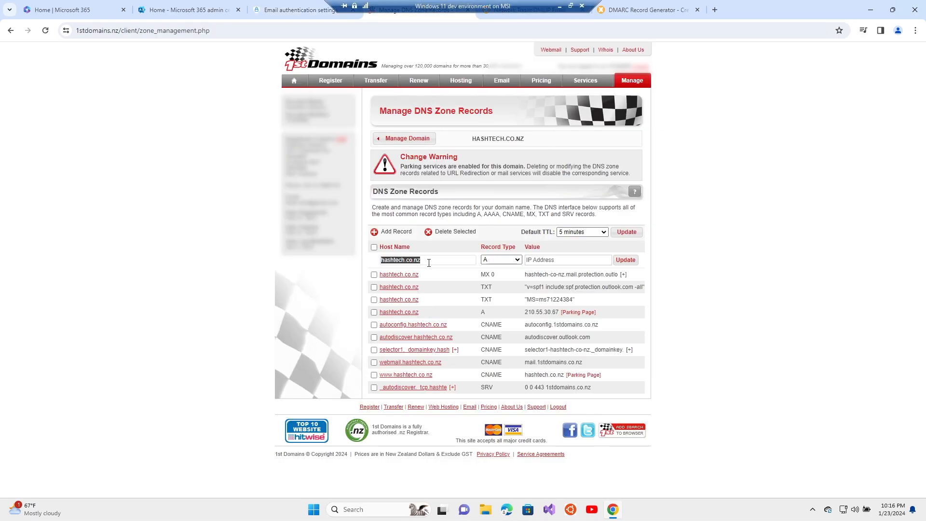
{"action": "left_click", "coordinate": [394, 260]}
{"action": "key", "text": "Home"}
{"action": "type", "text": "selector2._domainkey."}
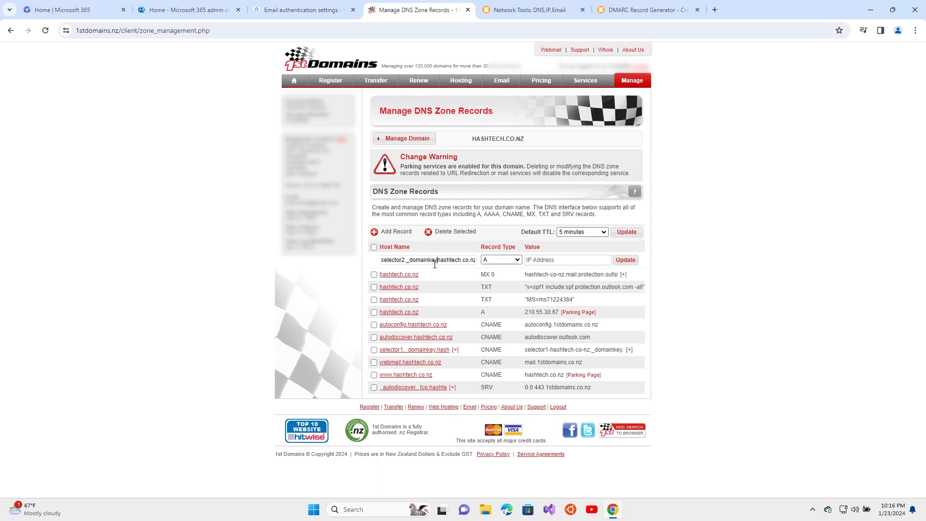
{"action": "left_click", "coordinate": [515, 260]}
{"action": "left_click", "coordinate": [502, 284]}
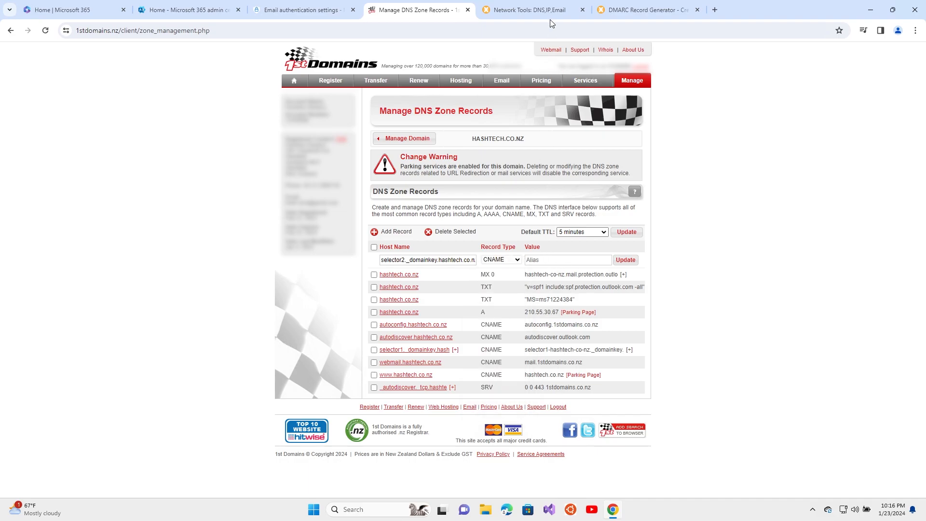
Set the record's value to Defender's selector2 DKIM target and save it
{"action": "left_click", "coordinate": [304, 10]}
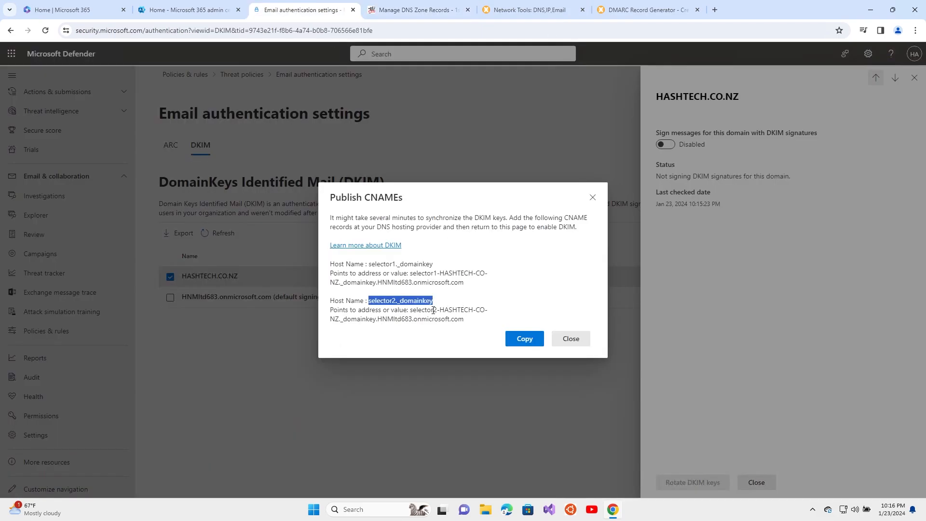
{"action": "left_click_drag", "start_coordinate": [410, 310], "coordinate": [464, 319]}
{"action": "key", "text": "ctrl+c"}
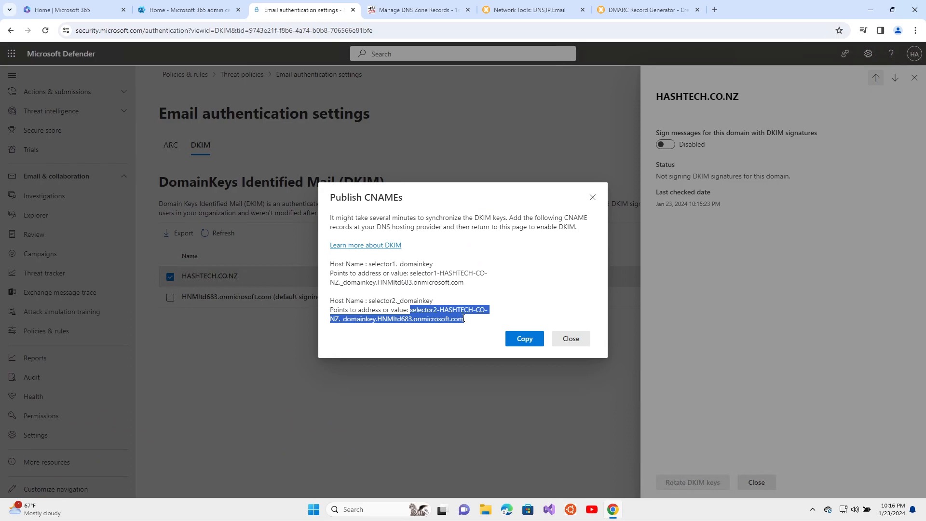
{"action": "left_click", "coordinate": [415, 9]}
{"action": "left_click", "coordinate": [546, 261]}
{"action": "key", "text": "ctrl+v"}
{"action": "left_click", "coordinate": [626, 260]}
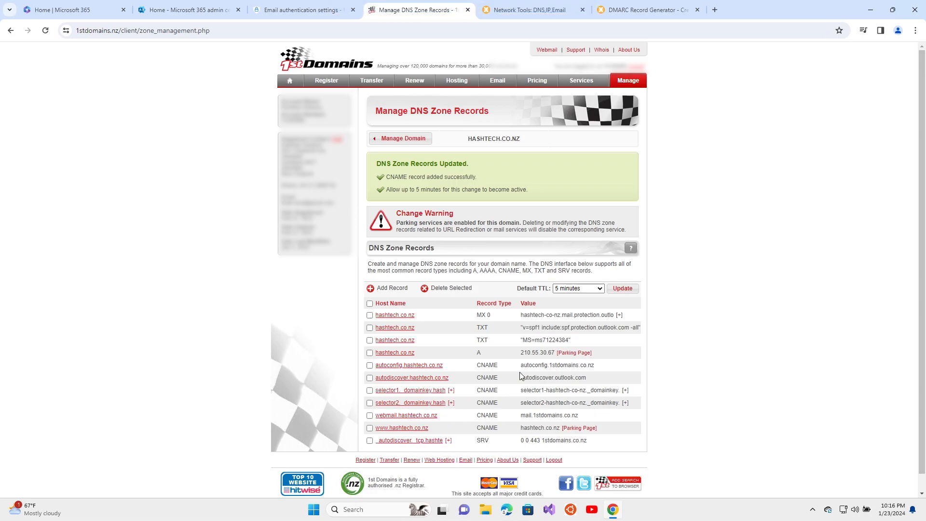
{"action": "left_click", "coordinate": [303, 9]}
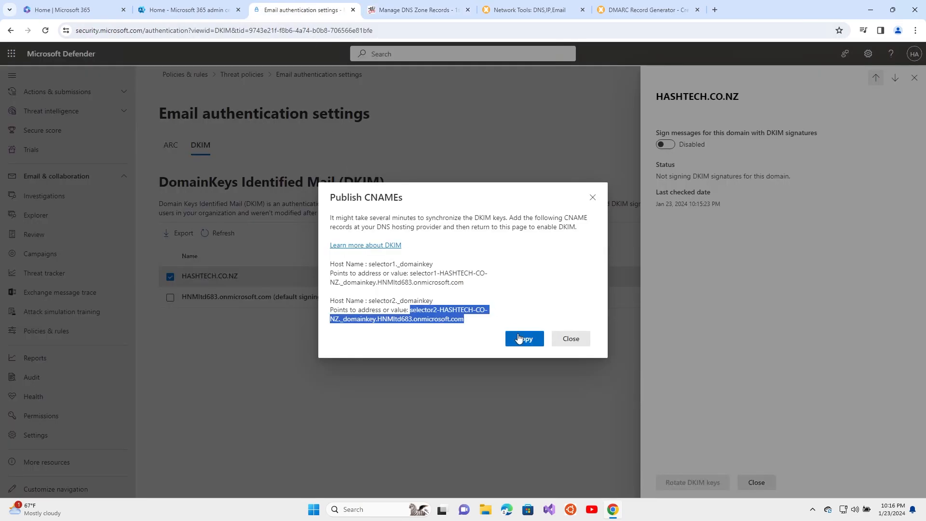
Close the CNAME instructions and try enabling HASHTECH.CO.NZ DKIM signing, dismissing the CNAME-not-found error
{"action": "left_click", "coordinate": [571, 339]}
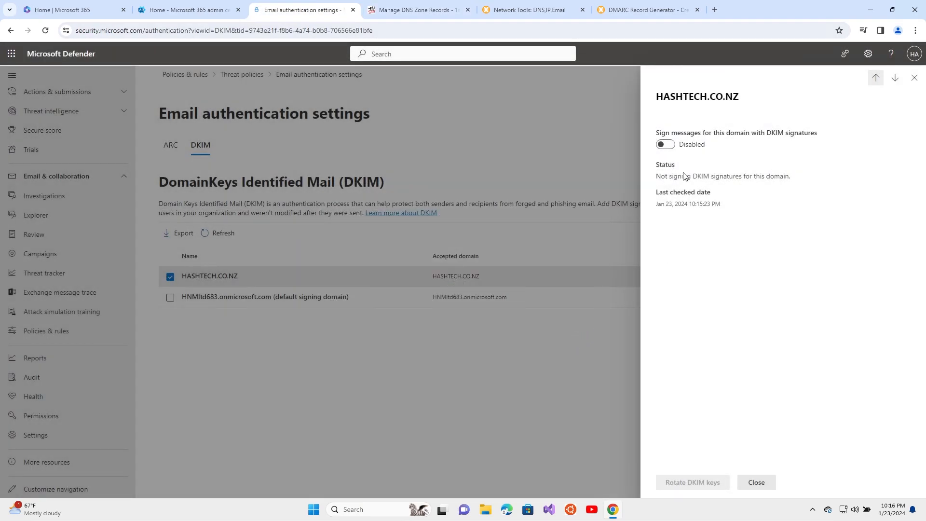
{"action": "left_click", "coordinate": [666, 145]}
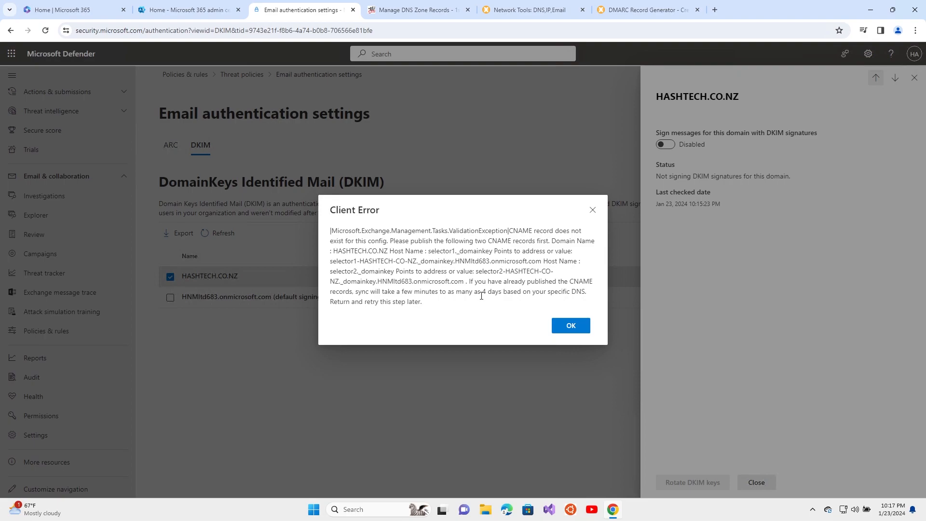
{"action": "left_click", "coordinate": [580, 328]}
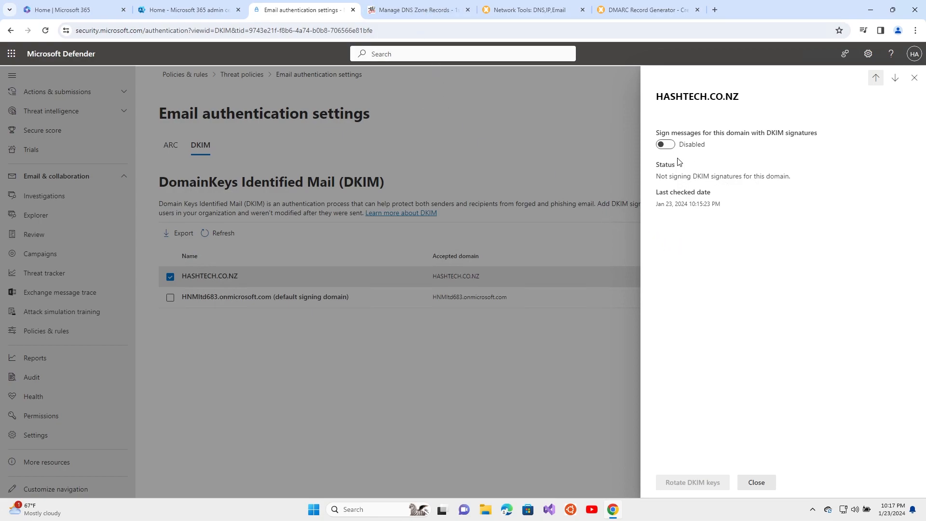
Check hashtech.co.nz in MxToolbox's DMARC Record Generator, copying the domain from the SuperTool results
{"action": "left_click", "coordinate": [621, 10]}
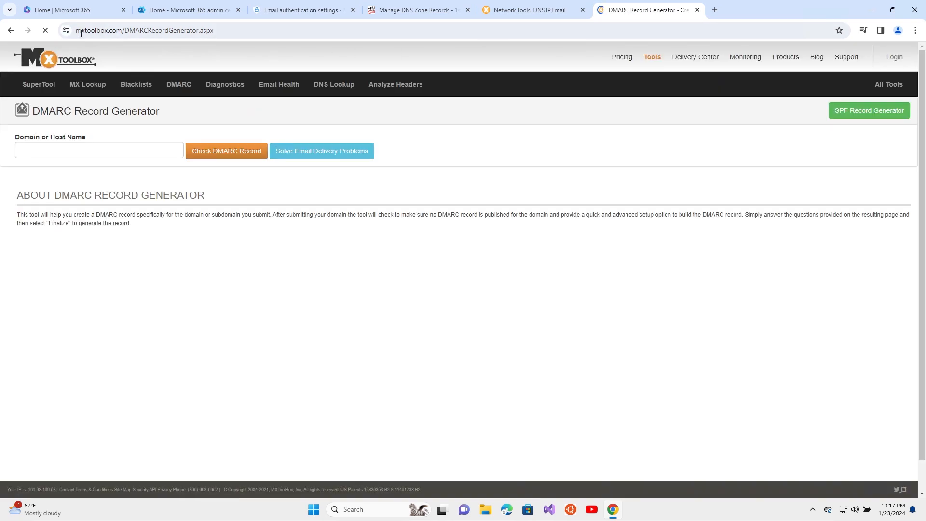
{"action": "left_click", "coordinate": [124, 31]}
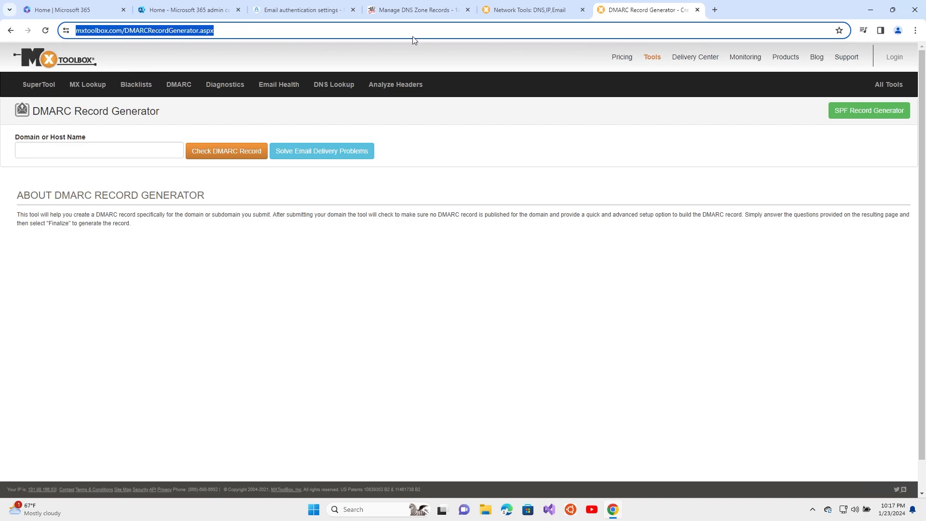
{"action": "left_click", "coordinate": [521, 9]}
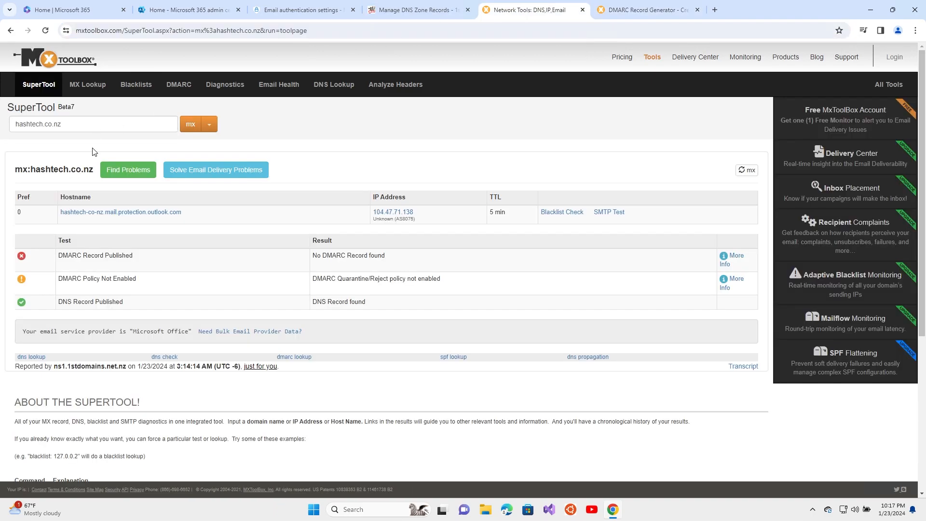
{"action": "left_click_drag", "start_coordinate": [30, 170], "coordinate": [94, 170]}
{"action": "key", "text": "ctrl+c"}
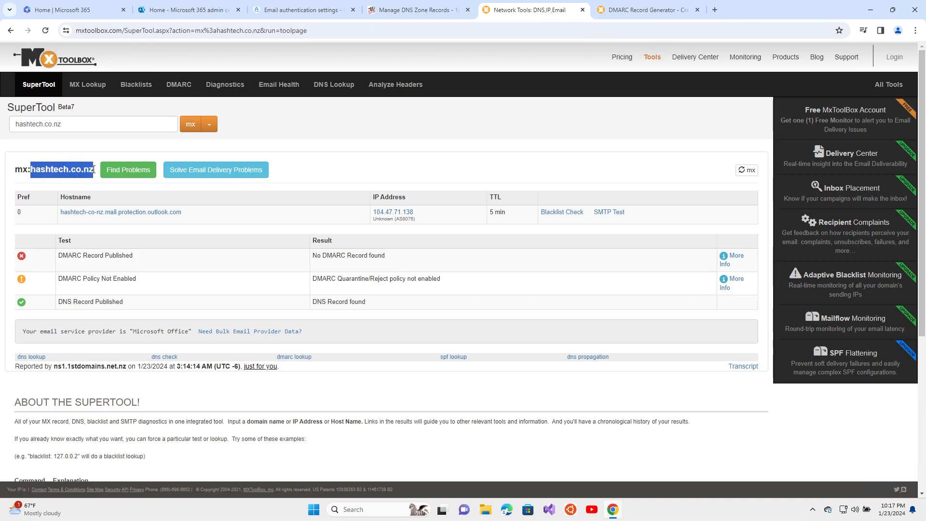
{"action": "left_click", "coordinate": [646, 9]}
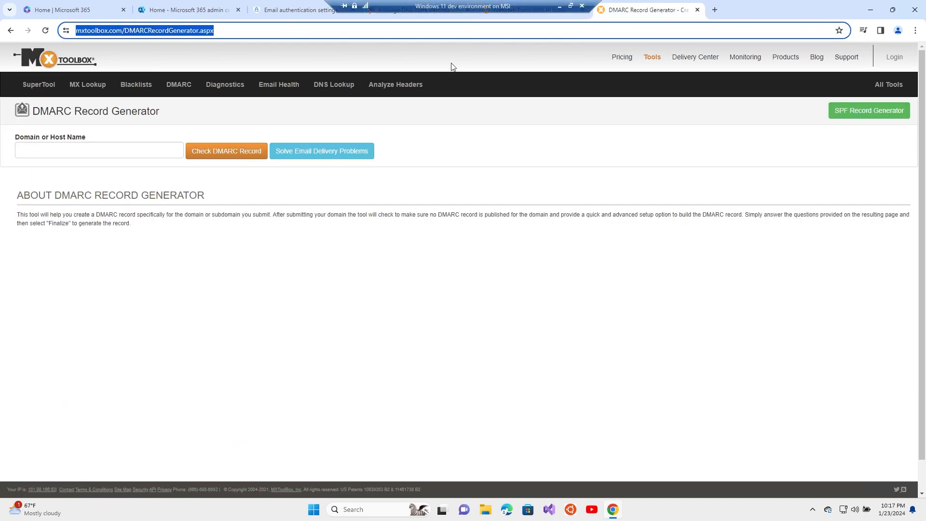
{"action": "left_click", "coordinate": [98, 149]}
{"action": "key", "text": "ctrl+v"}
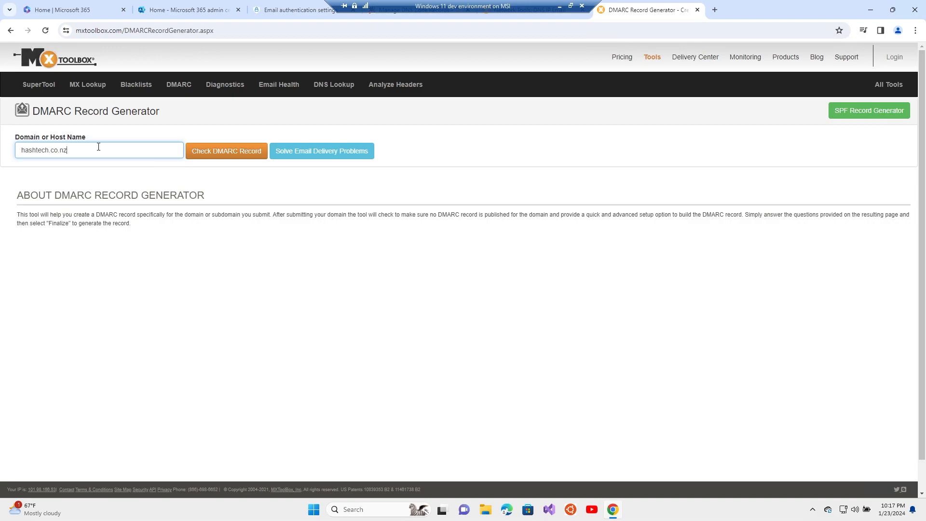
{"action": "left_click", "coordinate": [222, 155]}
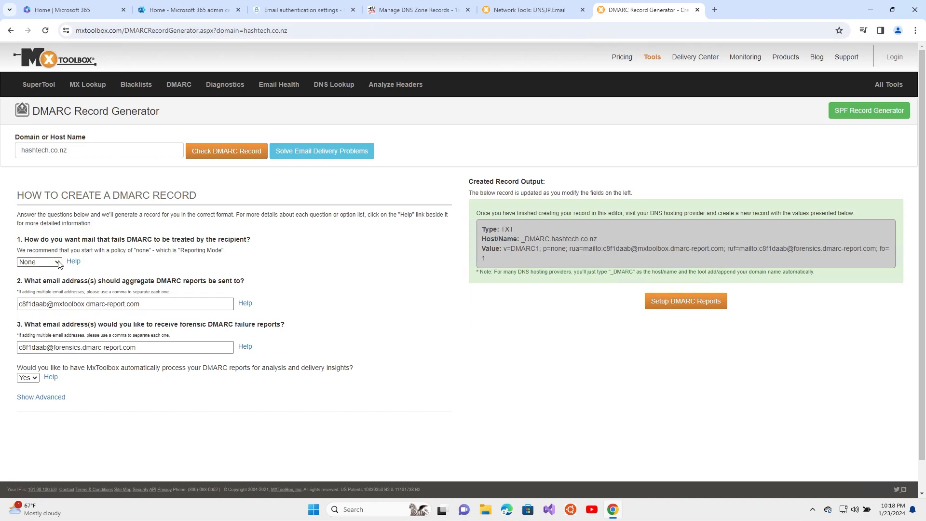
Keep the DMARC policy at None and use the domain's own address for aggregate and forensic reports
{"action": "left_click", "coordinate": [57, 263]}
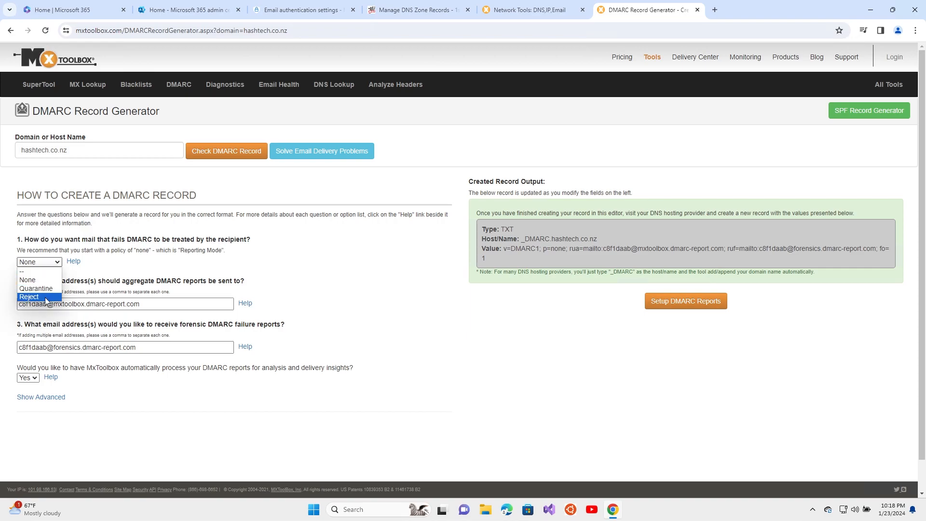
{"action": "left_click", "coordinate": [42, 281]}
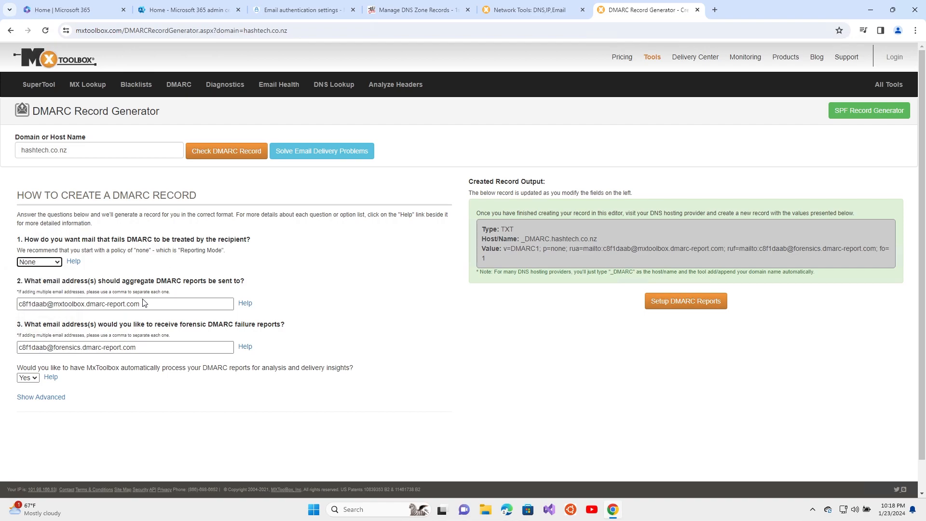
{"action": "left_click_drag", "start_coordinate": [162, 304], "coordinate": [28, 306]}
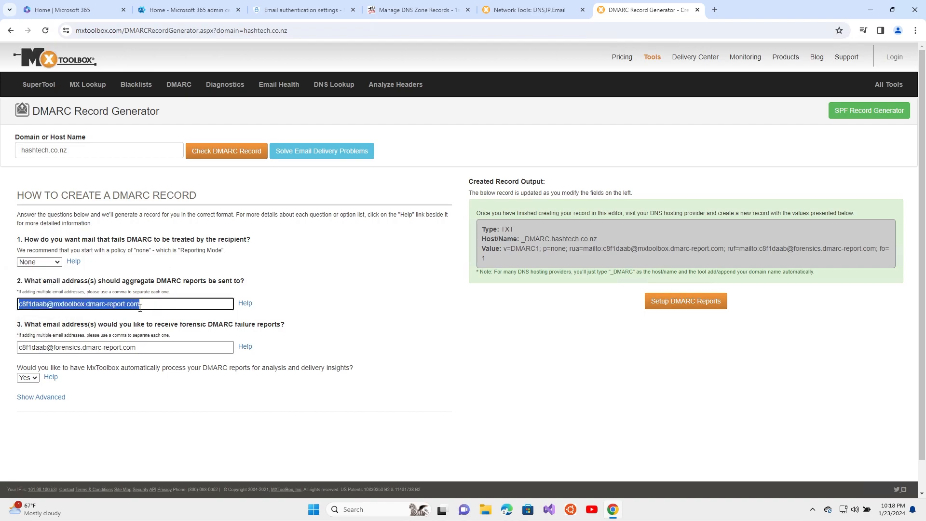
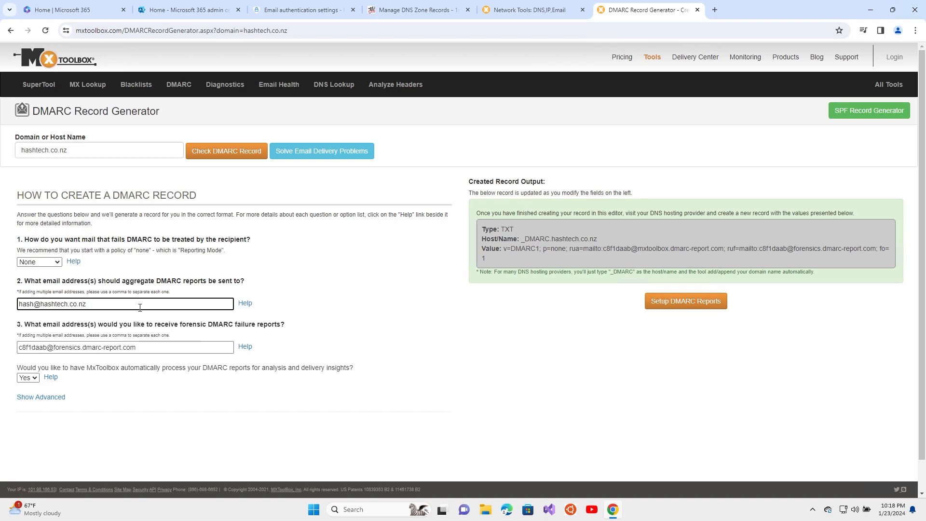
{"action": "key", "text": "ctrl+a"}
{"action": "key", "text": "ctrl+c"}
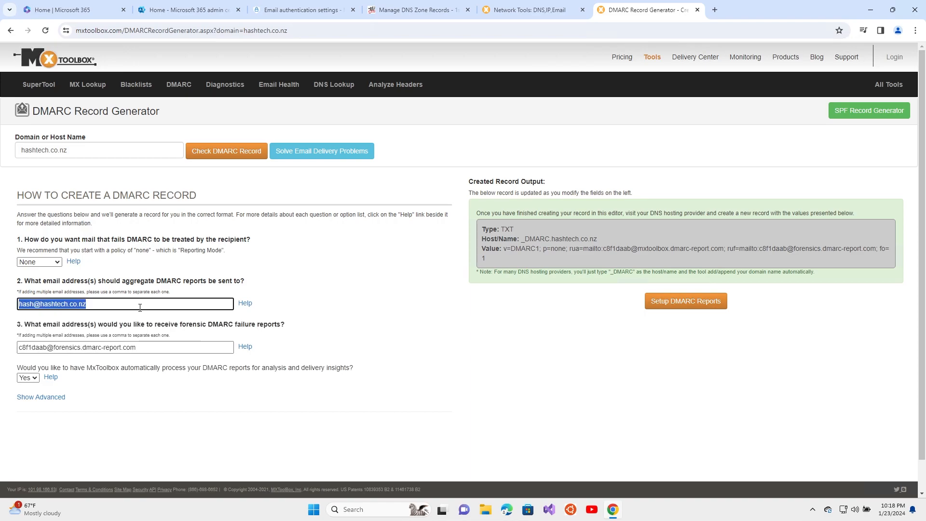
{"action": "key", "text": "Tab"}
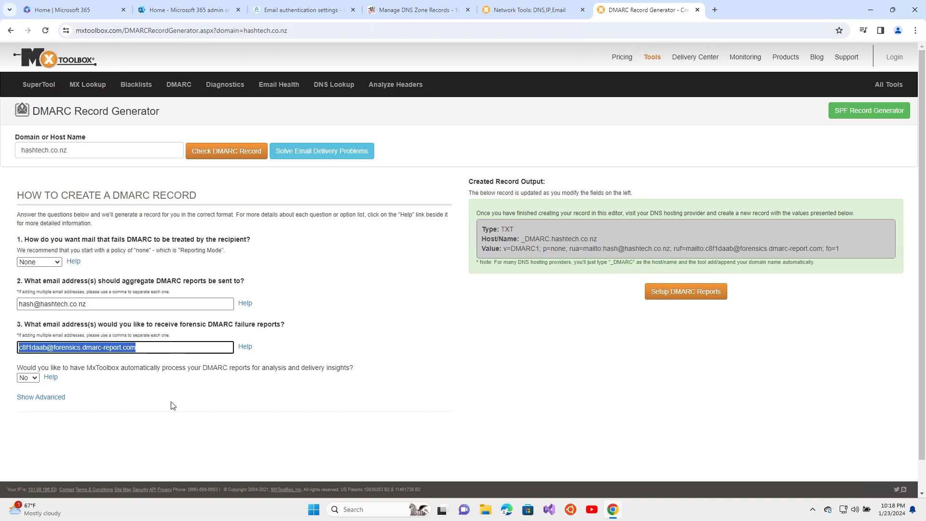
{"action": "key", "text": "ctrl+v"}
{"action": "left_click", "coordinate": [123, 306]}
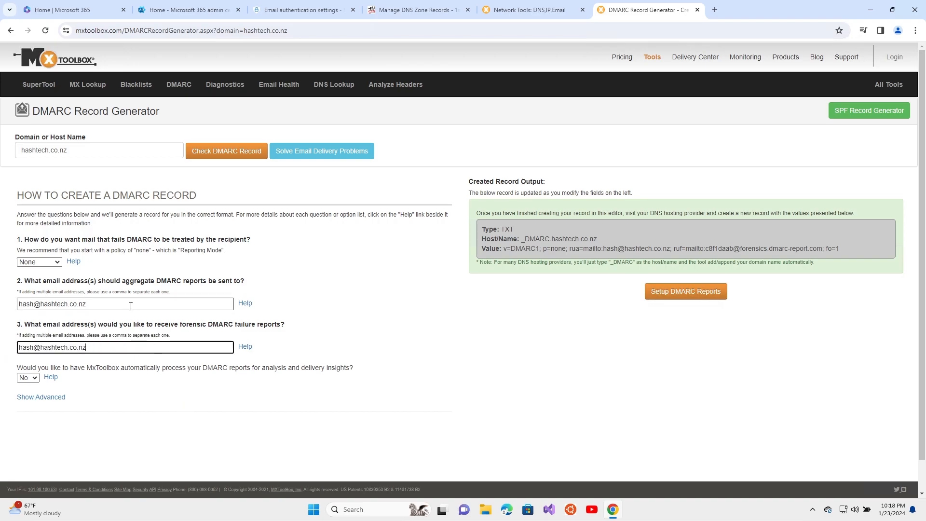
{"action": "left_click", "coordinate": [117, 349]}
{"action": "left_click", "coordinate": [140, 306]}
{"action": "left_click", "coordinate": [571, 245]}
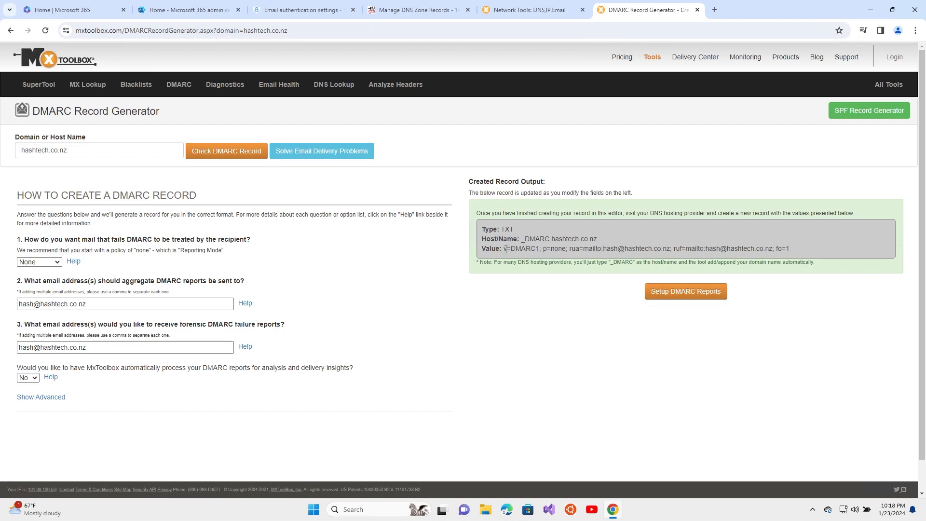
Select the generated record's _DMARC.hashtech.co.nz host name for copying
{"action": "double_click", "coordinate": [508, 230]}
{"action": "triple_click", "coordinate": [164, 304]}
{"action": "left_click", "coordinate": [665, 320]}
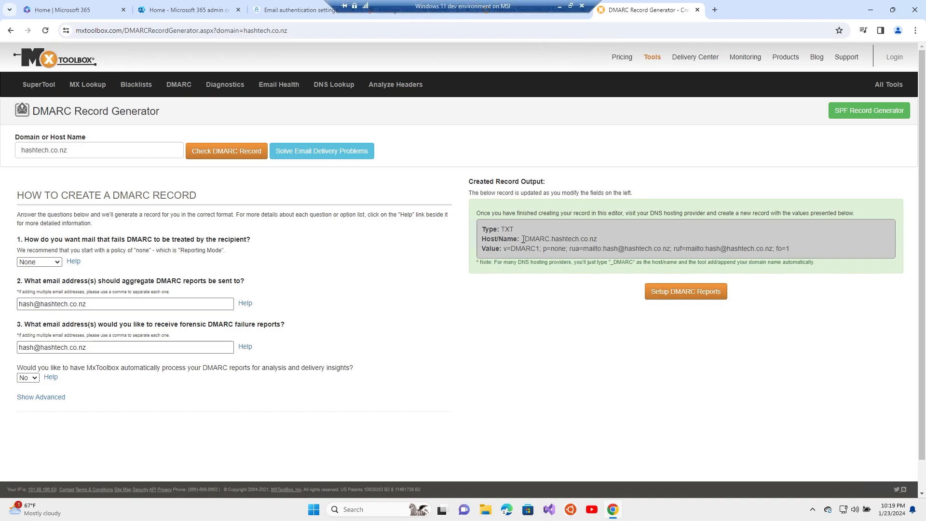
{"action": "left_click_drag", "start_coordinate": [522, 240], "coordinate": [597, 242]}
{"action": "key", "text": "ctrl+c"}
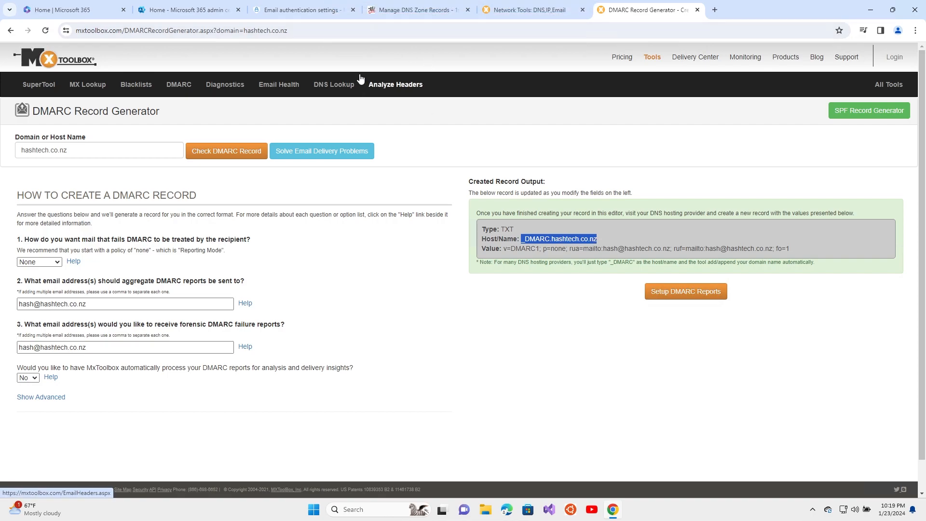
Add a new TXT record row in 1st Domains with host name _DMARC.hashtech.co.nz
{"action": "left_click", "coordinate": [397, 5]}
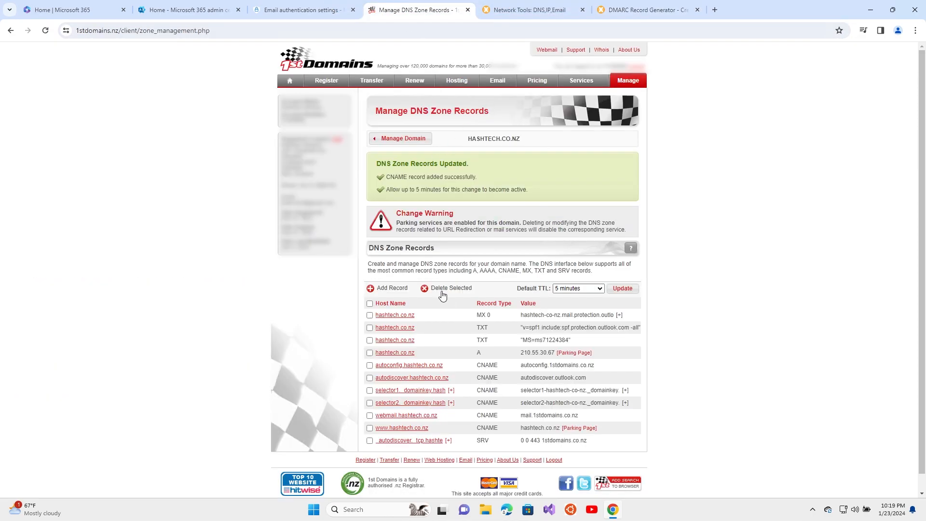
{"action": "left_click", "coordinate": [396, 289]}
{"action": "left_click", "coordinate": [501, 261]}
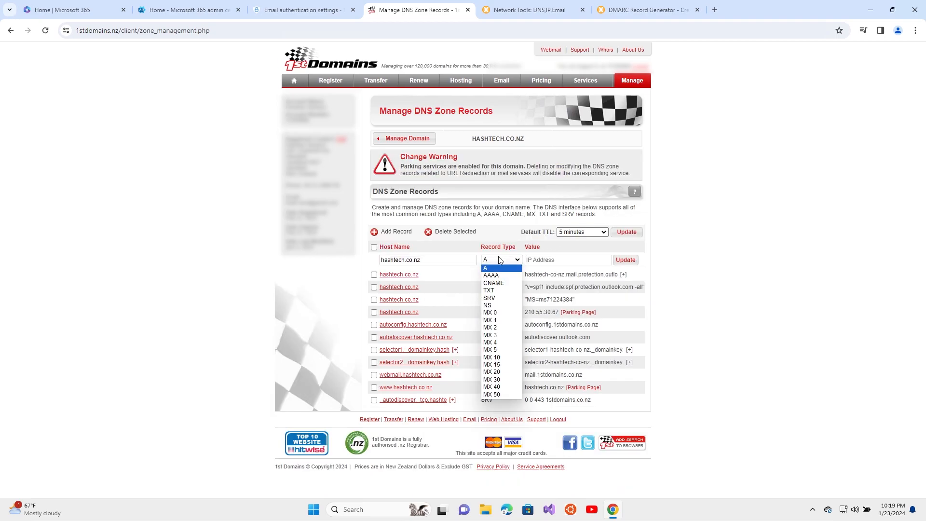
{"action": "left_click", "coordinate": [498, 293]}
{"action": "left_click_drag", "start_coordinate": [434, 260], "coordinate": [335, 261]}
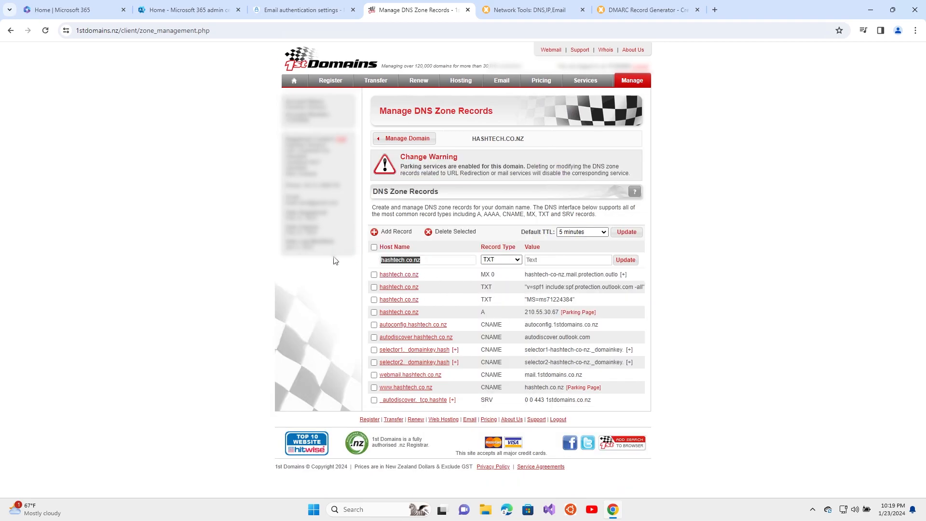
{"action": "key", "text": "ctrl+v"}
{"action": "left_click_drag", "start_coordinate": [454, 260], "coordinate": [359, 266]}
Paste the generated DMARC value into the TXT record and try saving it
{"action": "left_click", "coordinate": [512, 6]}
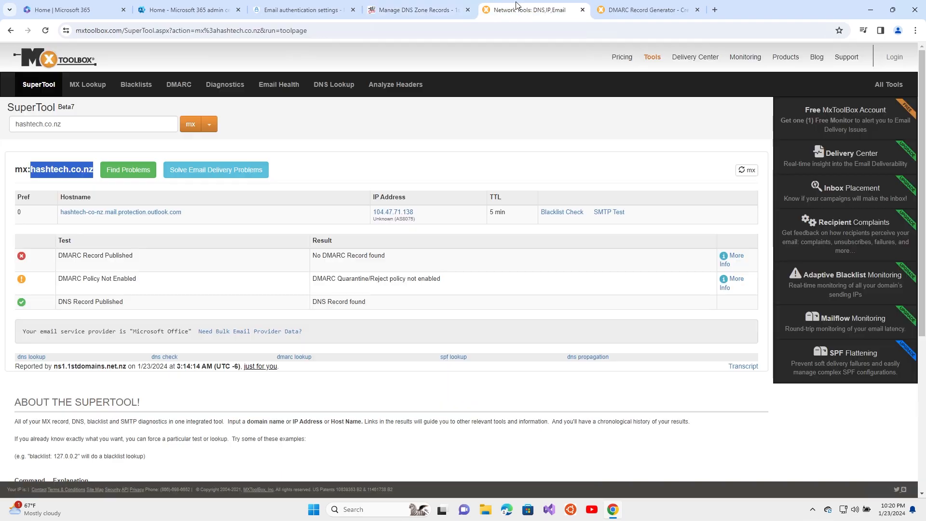
{"action": "left_click", "coordinate": [632, 4]}
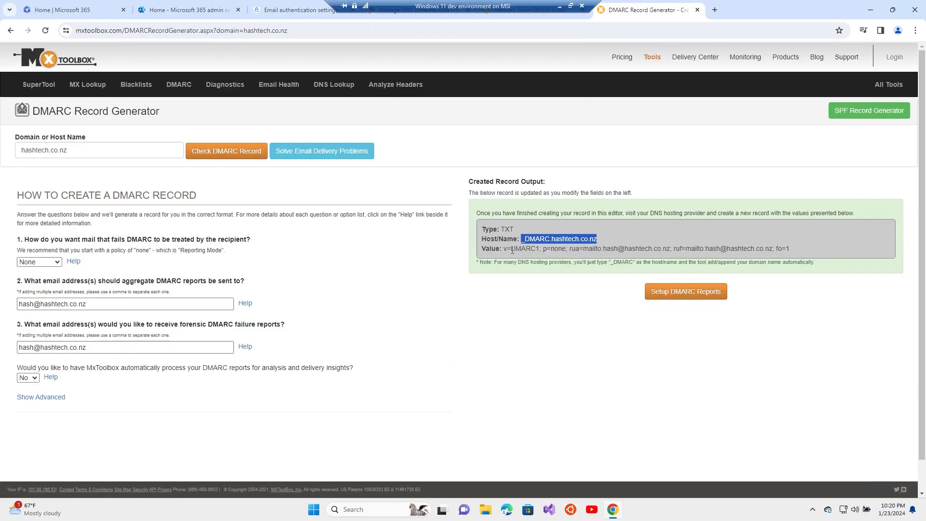
{"action": "left_click_drag", "start_coordinate": [504, 249], "coordinate": [804, 254]}
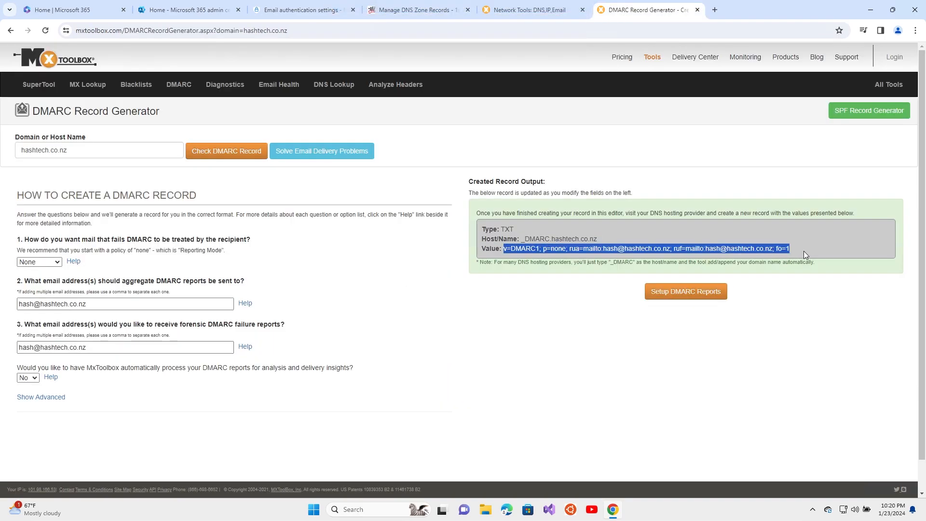
{"action": "key", "text": "ctrl+c"}
{"action": "left_click", "coordinate": [422, 6]}
{"action": "left_click", "coordinate": [540, 259]}
{"action": "key", "text": "ctrl+v"}
{"action": "left_click", "coordinate": [625, 260]}
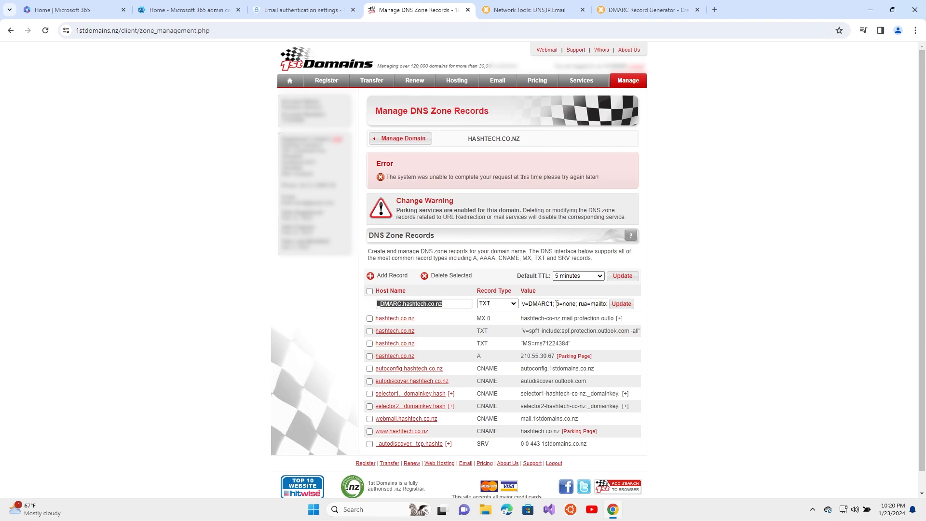
Re-save the _dmarc TXT record and reload the zone to confirm v=DMARC1; p=none is listed
{"action": "left_click_drag", "start_coordinate": [541, 304], "coordinate": [674, 304]}
{"action": "left_click_drag", "start_coordinate": [579, 304], "coordinate": [556, 306]}
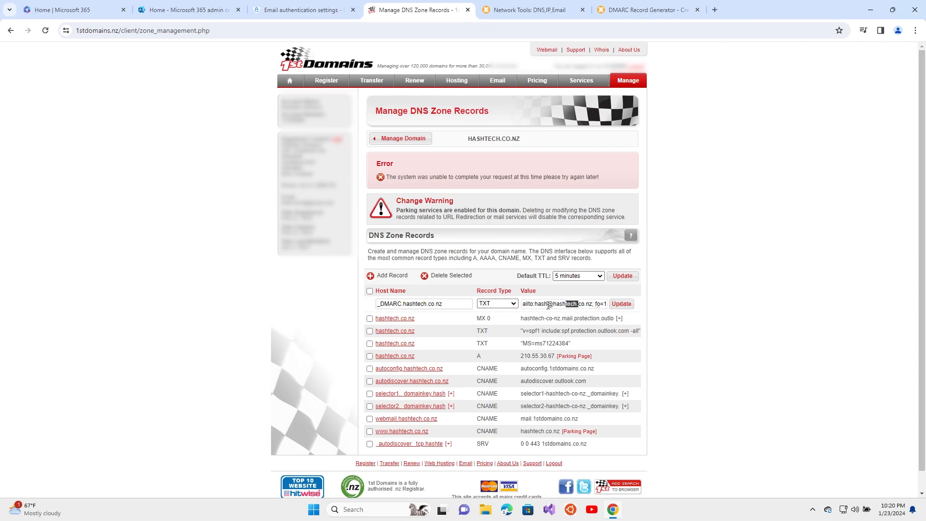
{"action": "left_click", "coordinate": [454, 306]}
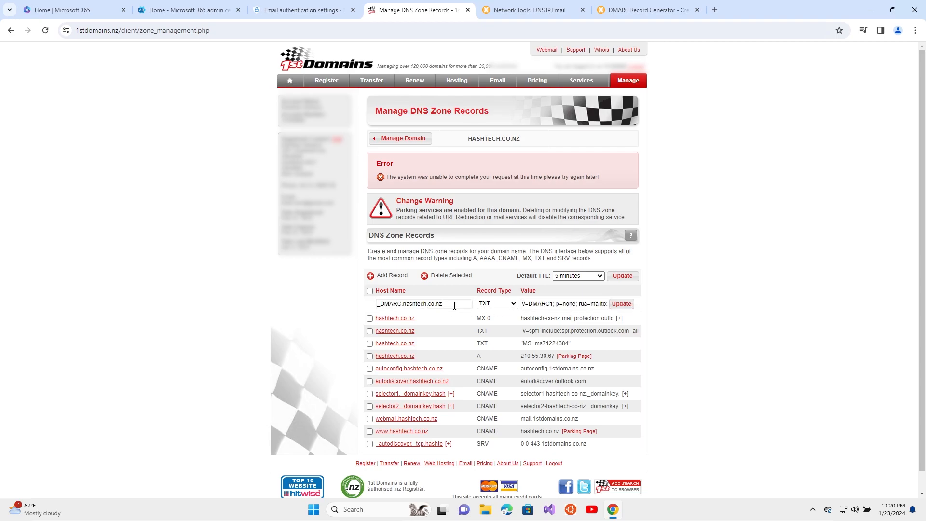
{"action": "left_click", "coordinate": [621, 304]}
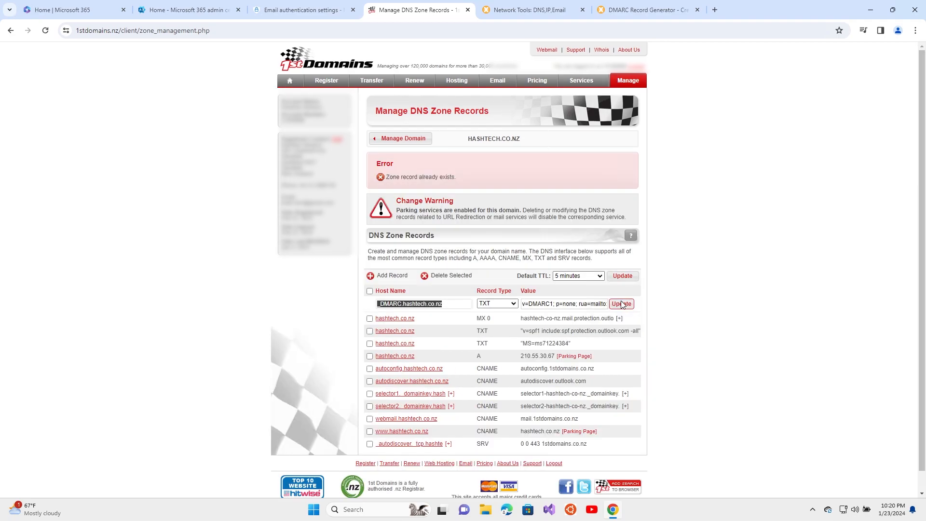
{"action": "scroll", "coordinate": [472, 410], "scroll_direction": "down", "scroll_amount": 1}
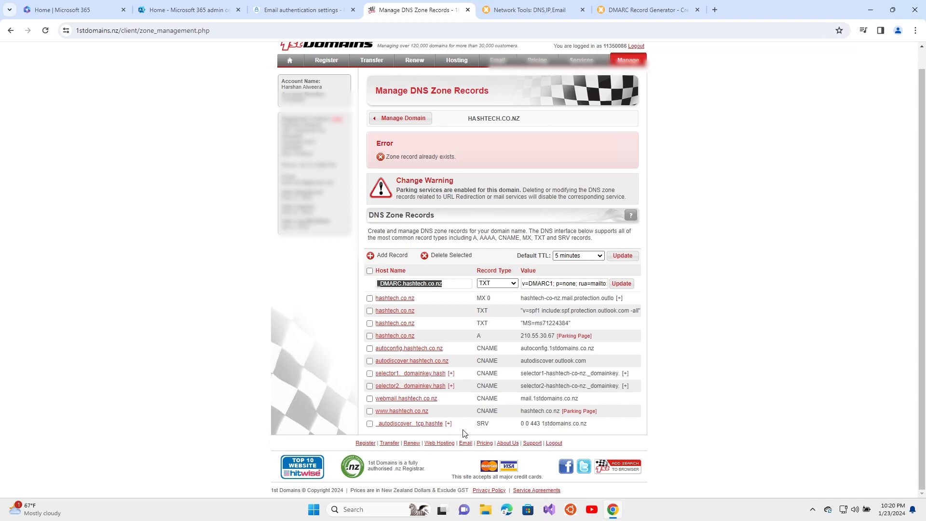
{"action": "left_click", "coordinate": [130, 31]}
{"action": "key", "text": "Return"}
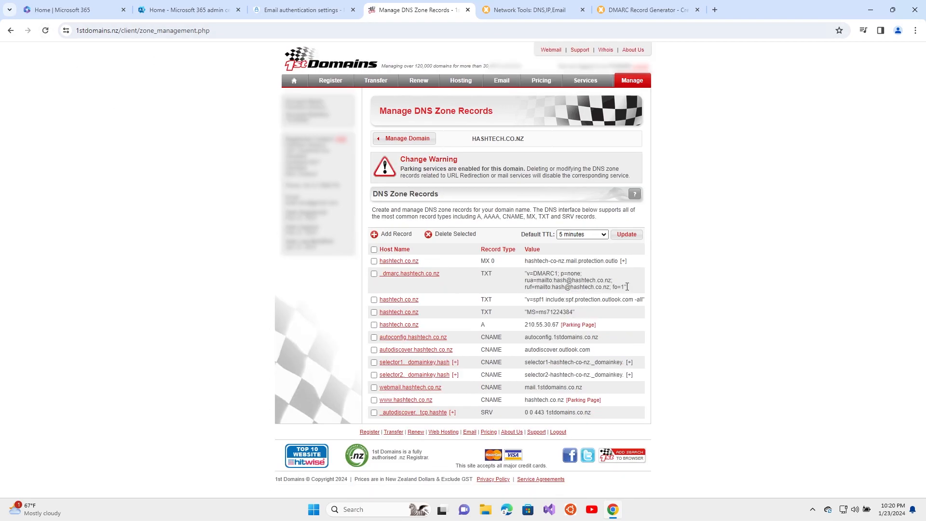
{"action": "left_click_drag", "start_coordinate": [627, 287], "coordinate": [521, 290]}
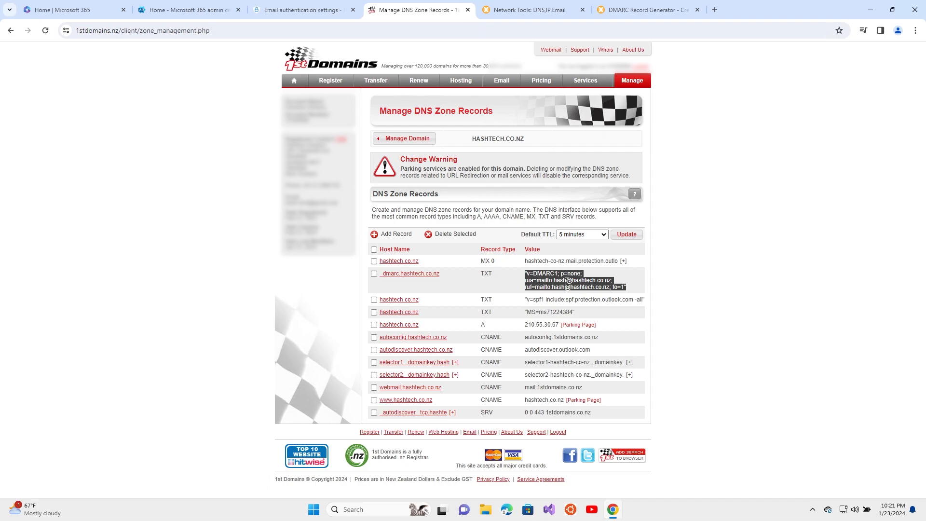
Turn on DKIM signing for HASHTECH.CO.NZ in Defender, then return to the MxToolbox results
{"action": "left_click", "coordinate": [292, 10]}
{"action": "left_click", "coordinate": [668, 146]}
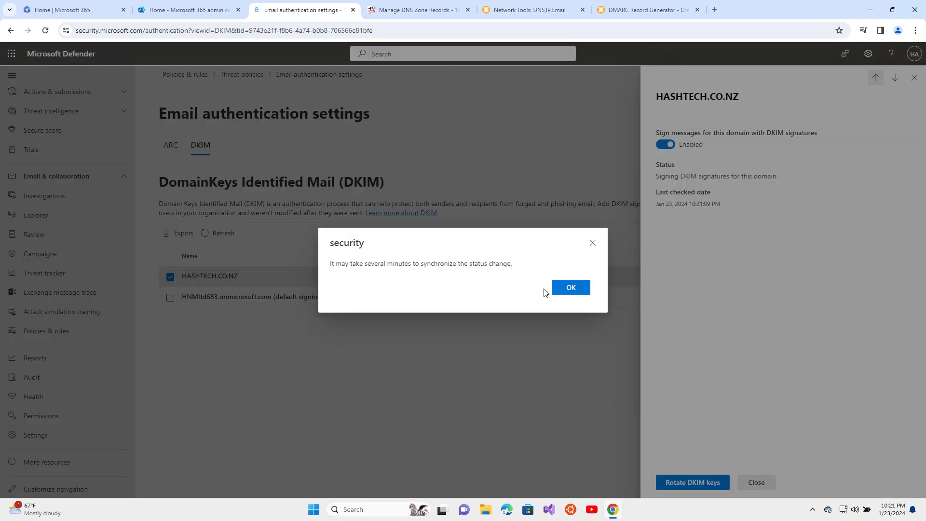
{"action": "left_click", "coordinate": [571, 288]}
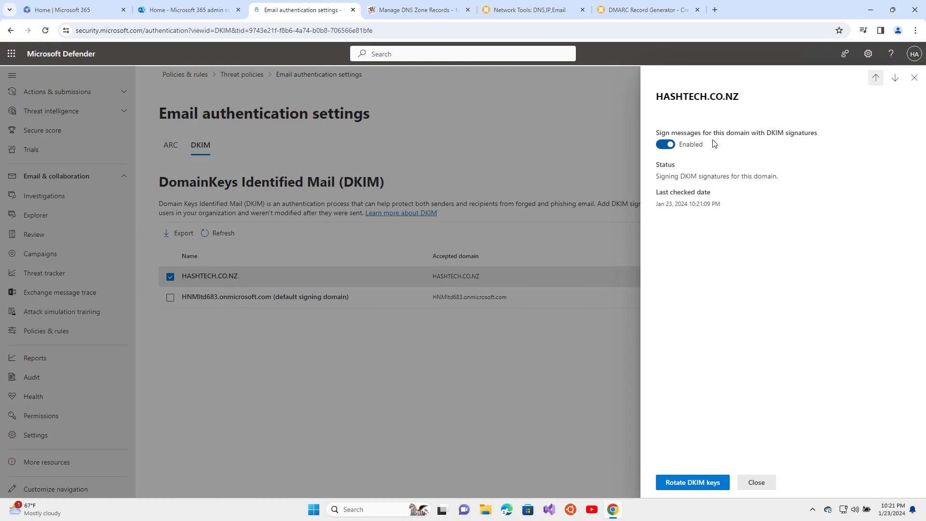
{"action": "left_click", "coordinate": [534, 12]}
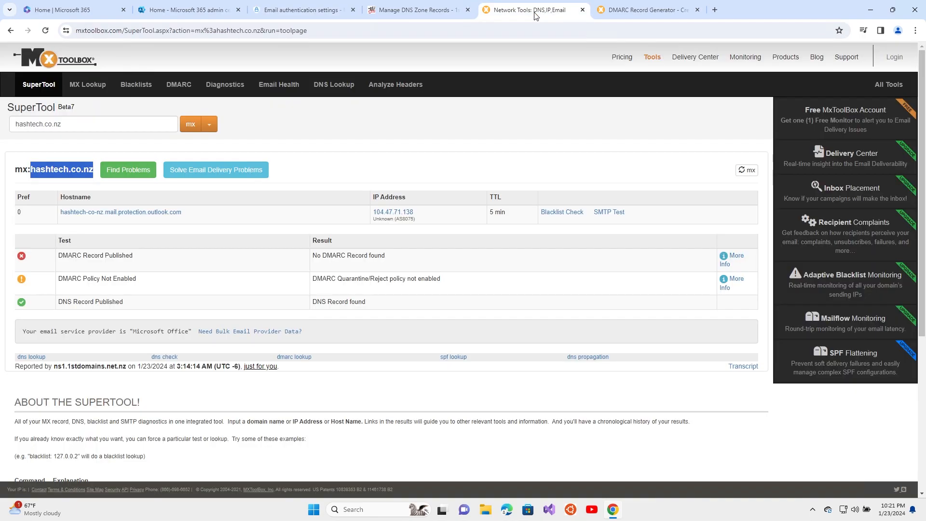
Re-run and refresh the hashtech.co.nz MX lookup to review its DMARC result
{"action": "left_click", "coordinate": [192, 125]}
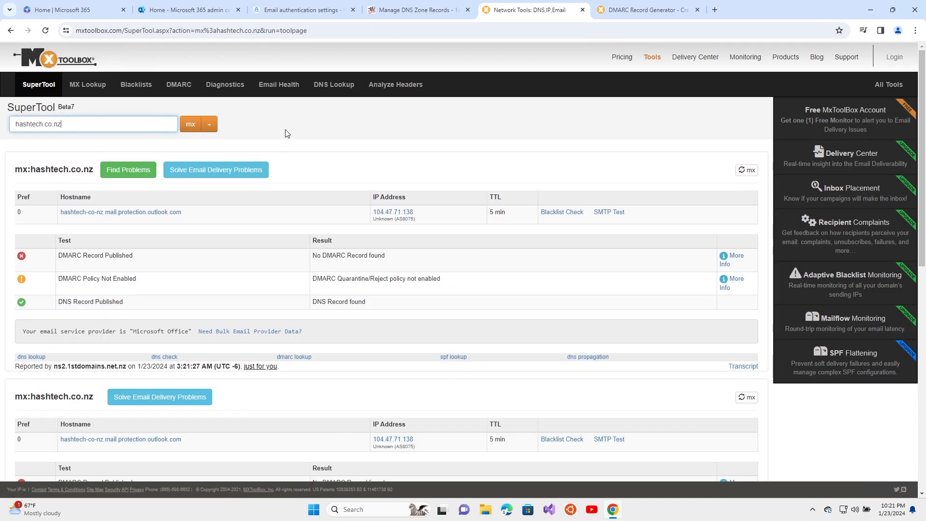
{"action": "left_click", "coordinate": [210, 126]}
{"action": "left_click", "coordinate": [210, 127]}
{"action": "left_click", "coordinate": [45, 30]}
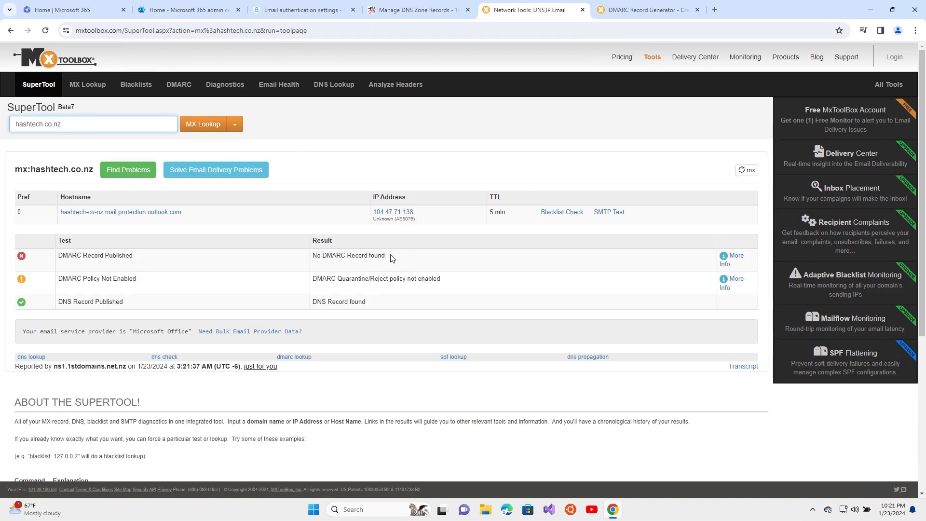
{"action": "left_click_drag", "start_coordinate": [394, 258], "coordinate": [283, 258]}
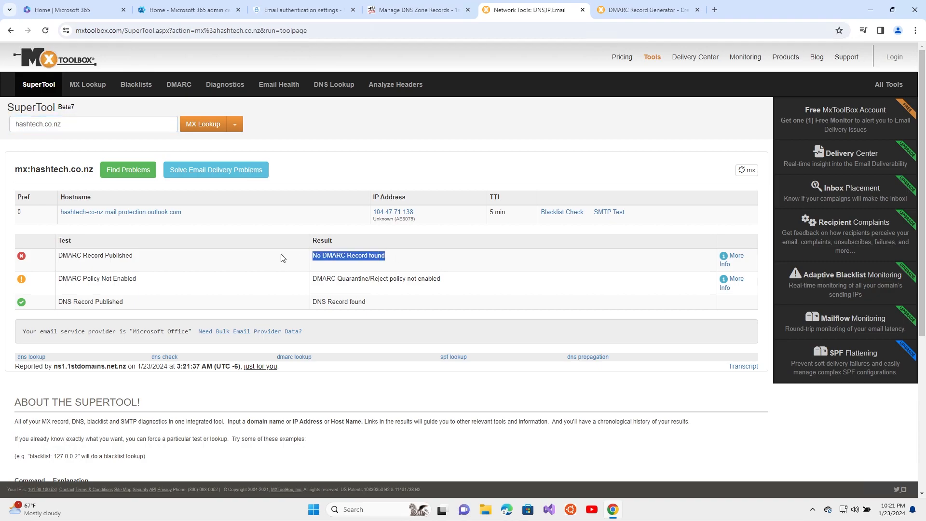
{"action": "left_click", "coordinate": [407, 12]}
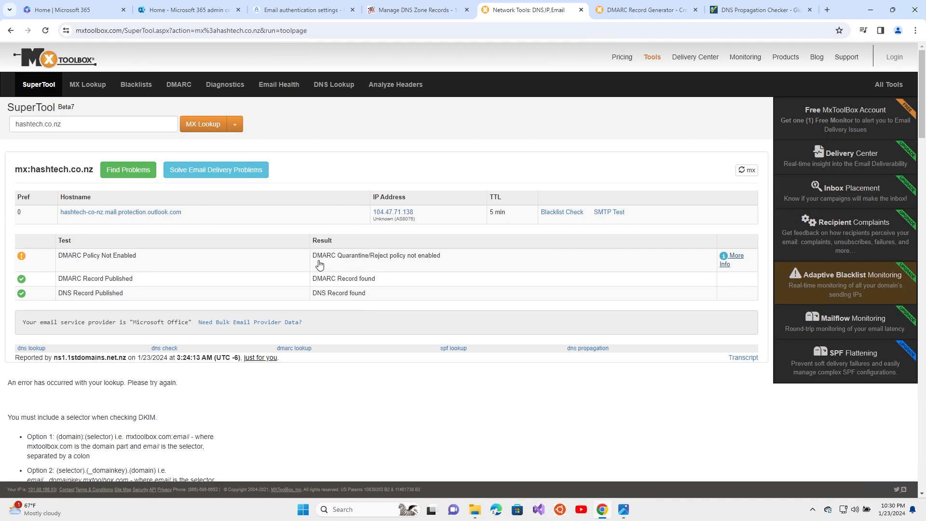
{"action": "left_click", "coordinate": [624, 510]}
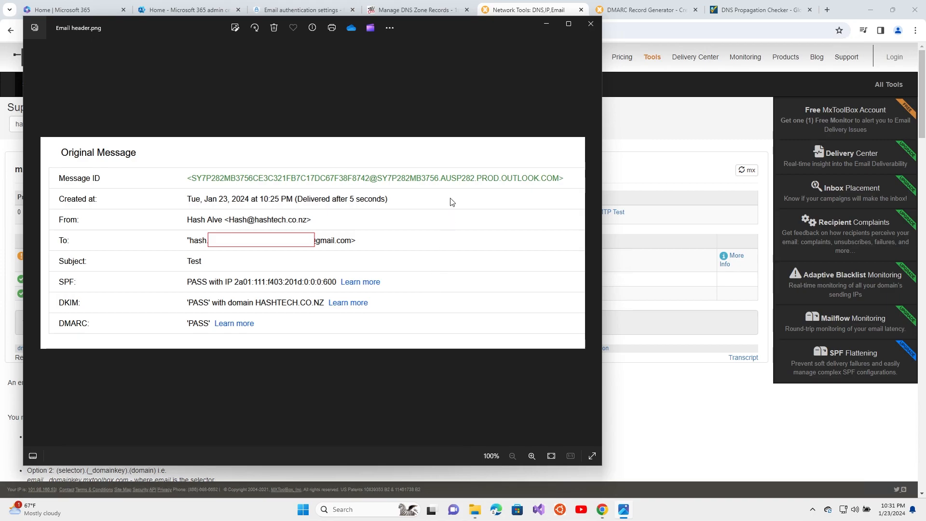
{"action": "left_click", "coordinate": [546, 24]}
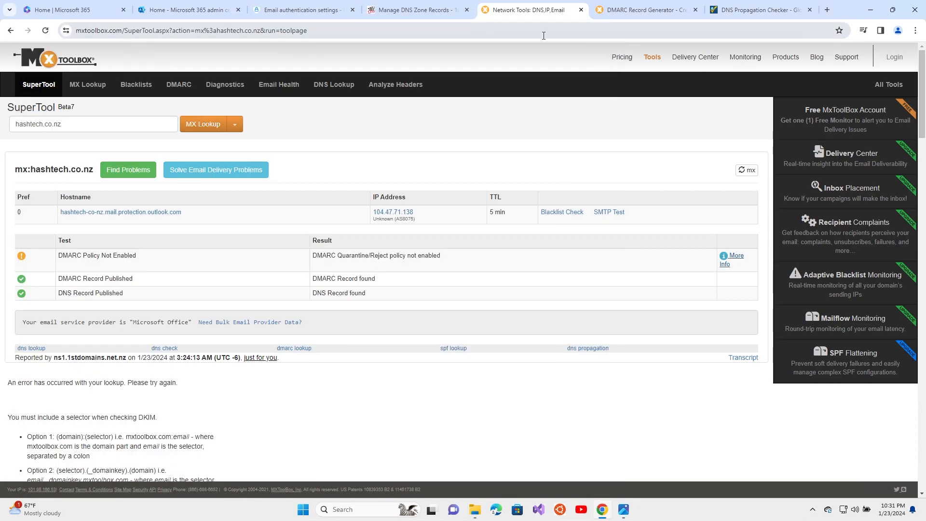